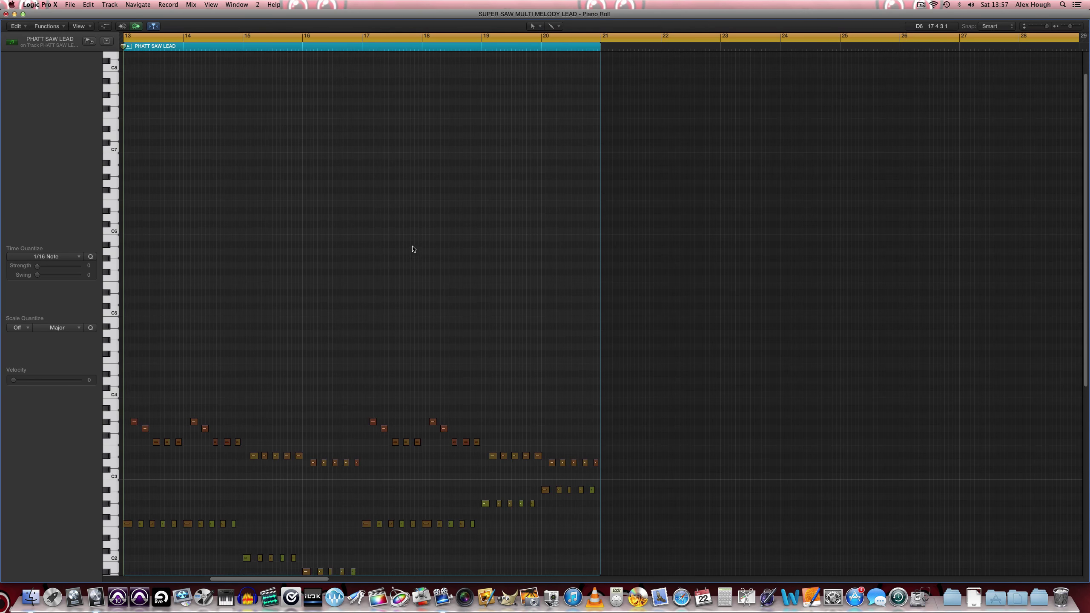
Step: Zoom in on the PHATT SAW LEAD notes in the piano roll and play the melody through
{"action": "key", "text": "super+Right"}
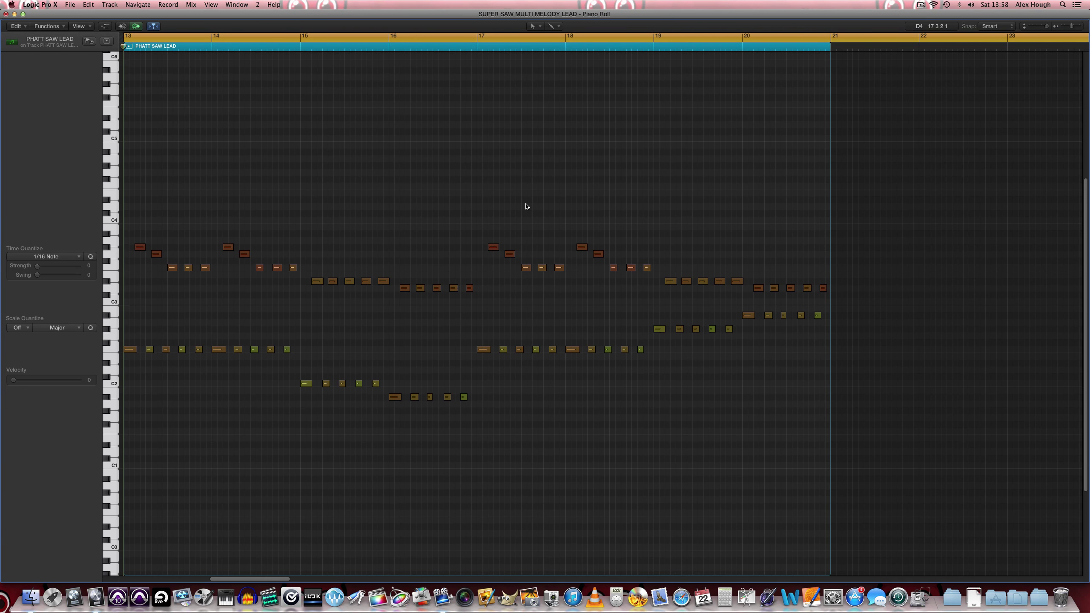
{"action": "key", "text": "super+Right"}
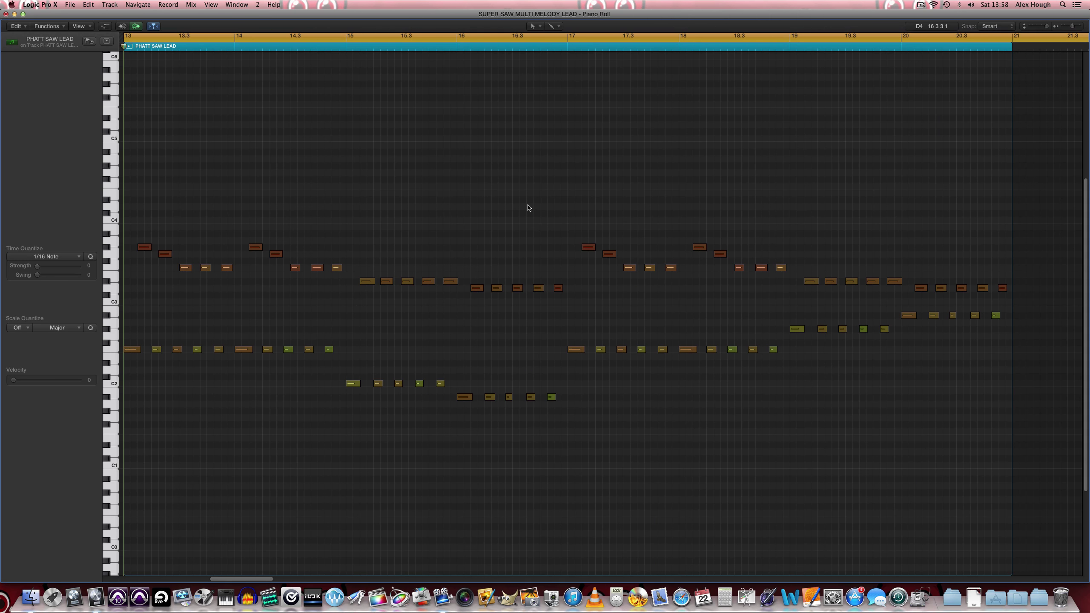
{"action": "key", "text": "space"}
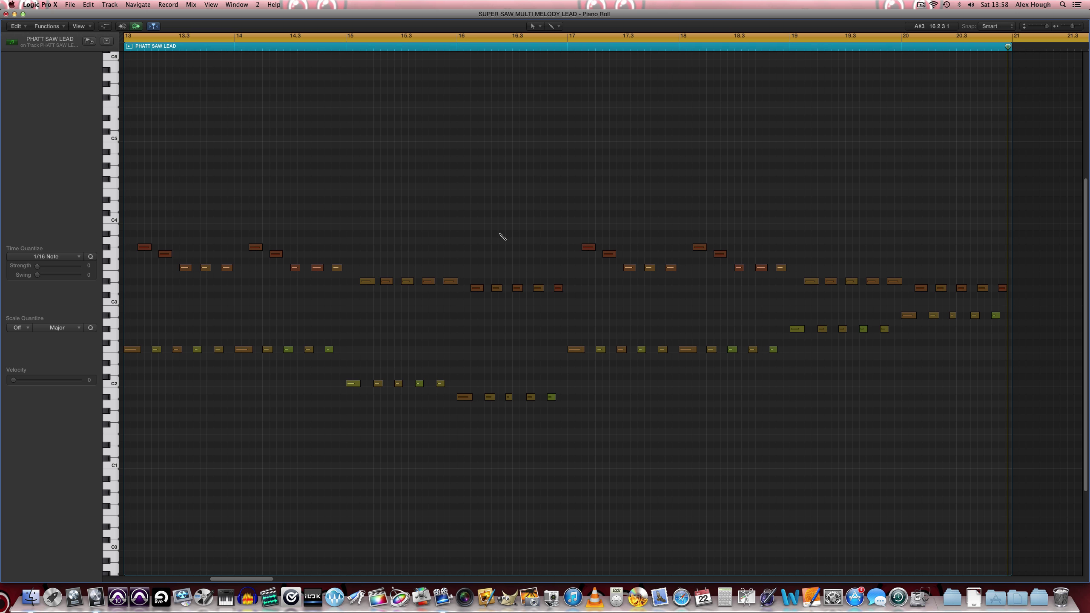
Step: Close the piano roll and open the V-Station synth on the PHATT SAW LEAD channel, placing its window in clear space
{"action": "key", "text": "super+w"}
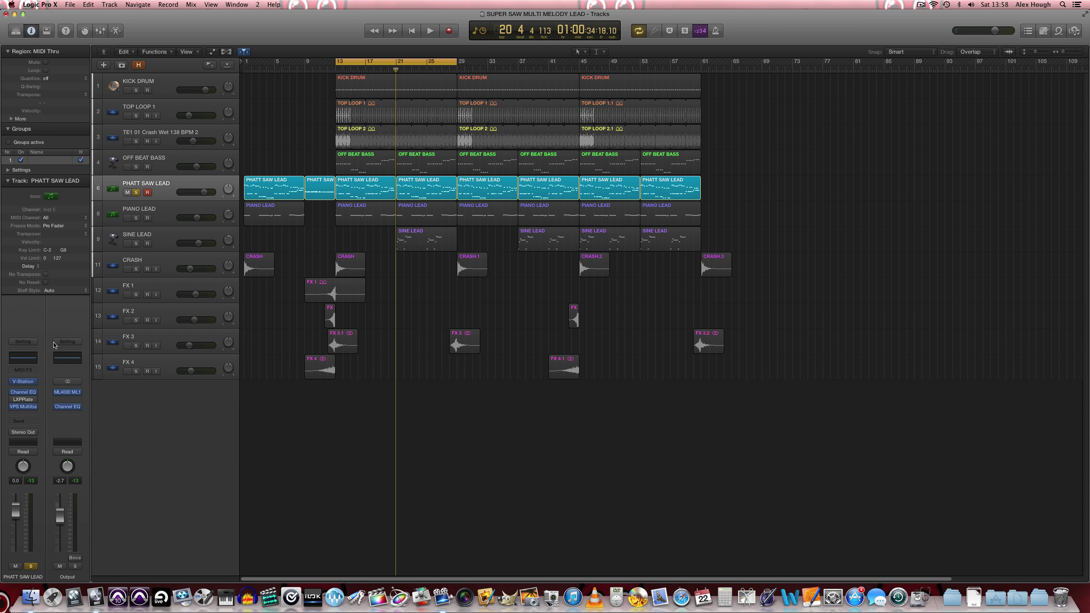
{"action": "left_click", "coordinate": [23, 381]}
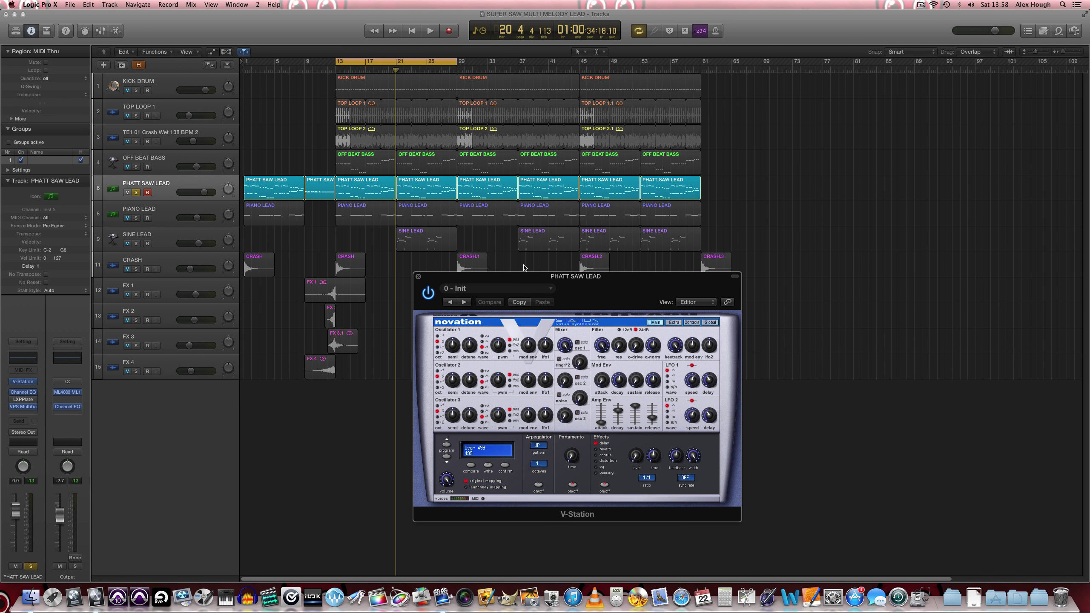
{"action": "left_click_drag", "start_coordinate": [509, 280], "coordinate": [351, 300]}
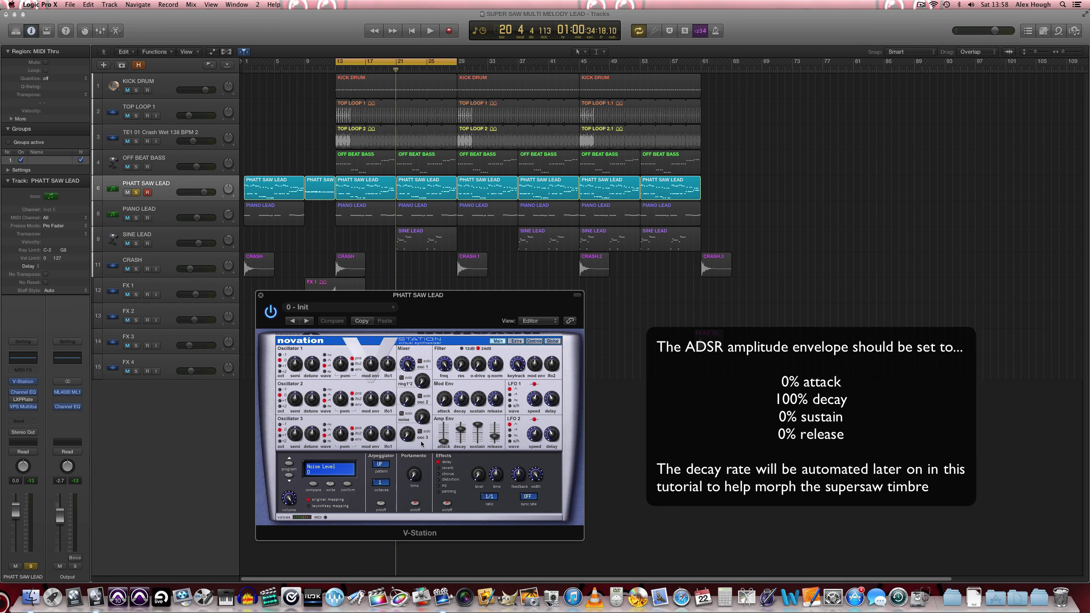
Step: Set the amp envelope to 100% decay and 0% sustain, and detune two of the saw oscillators in opposition by 20 cents
{"action": "mouse_move", "coordinate": [480, 428]}
{"action": "left_mouse_down"}
{"action": "mouse_move", "coordinate": [478, 443]}
{"action": "mouse_move", "coordinate": [498, 444]}
{"action": "mouse_move", "coordinate": [463, 420]}
{"action": "left_mouse_up"}
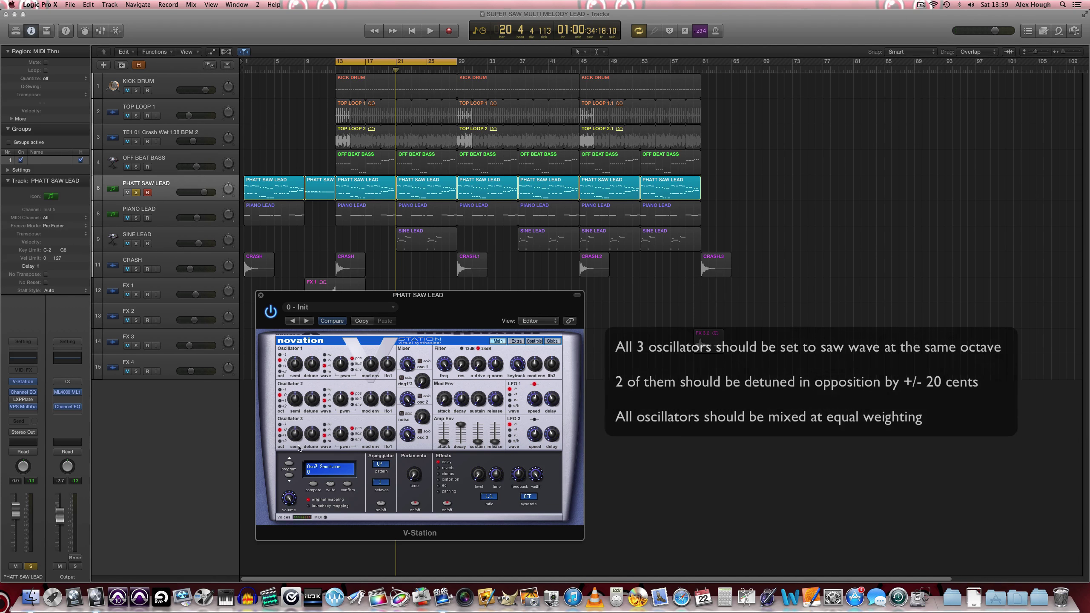
{"action": "left_click_drag", "start_coordinate": [313, 364], "coordinate": [312, 373]}
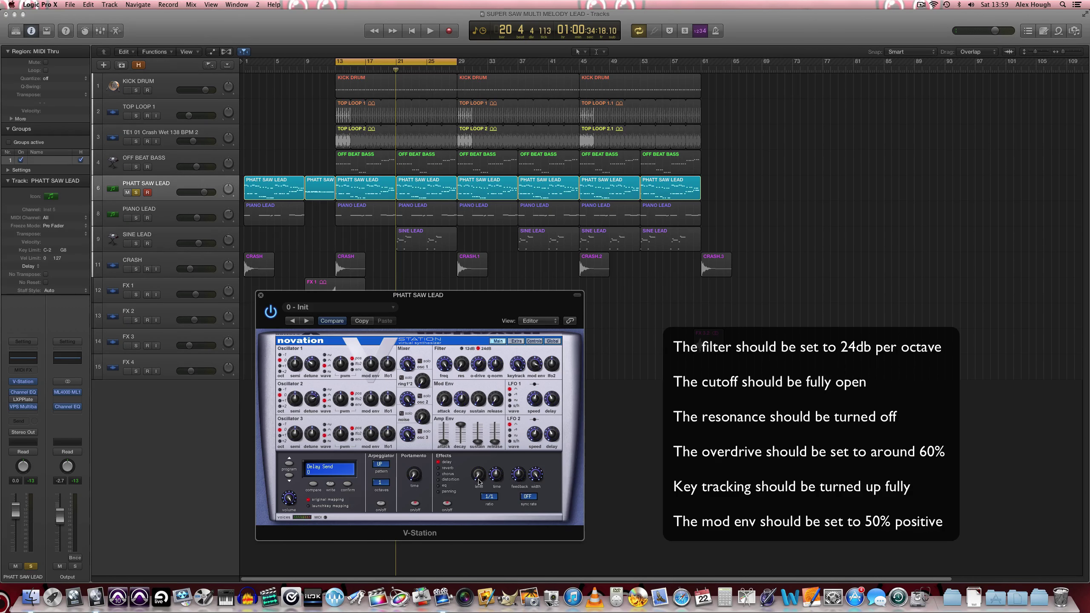
Step: Play the lead while setting V-Station's unison voices to 2 and unison detune to 11
{"action": "key", "text": "space"}
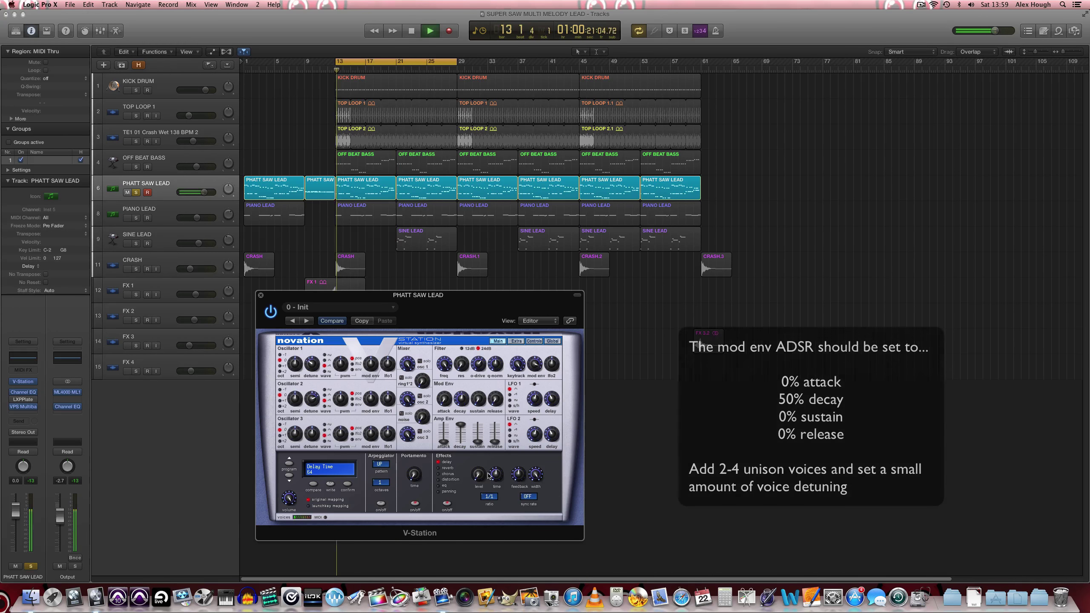
{"action": "left_click", "coordinate": [515, 343]}
{"action": "left_click_drag", "start_coordinate": [376, 400], "coordinate": [376, 393]}
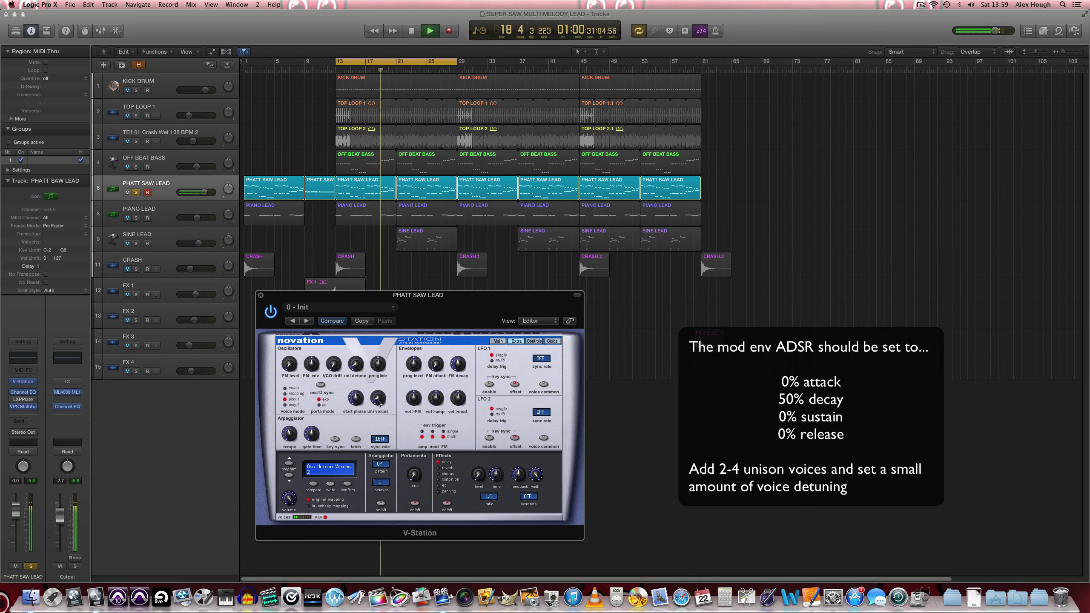
{"action": "left_click_drag", "start_coordinate": [378, 397], "coordinate": [391, 429]}
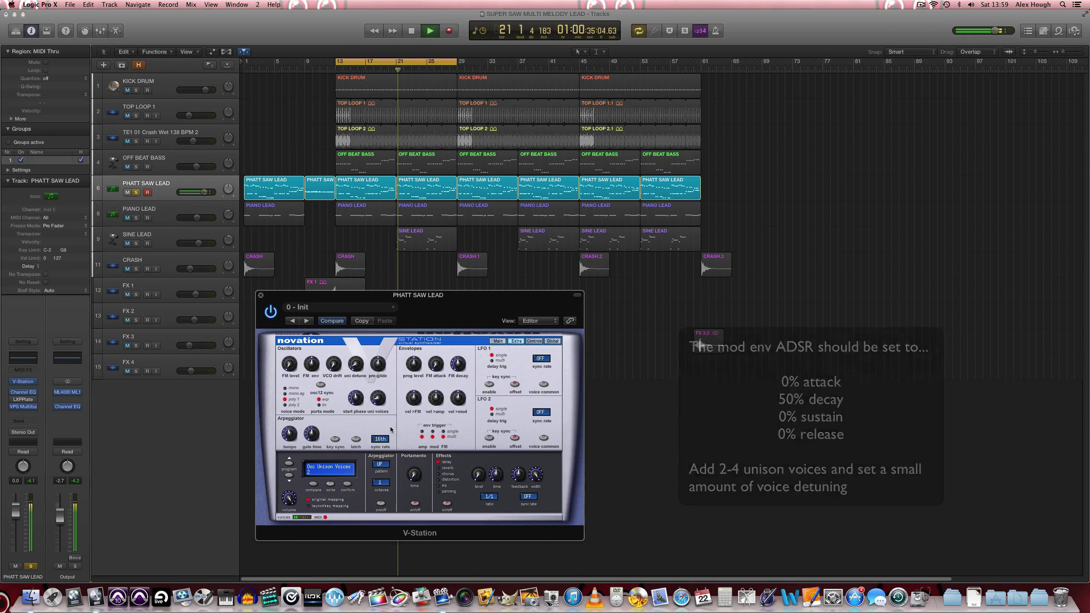
{"action": "key", "text": "space"}
{"action": "left_click", "coordinate": [357, 365]}
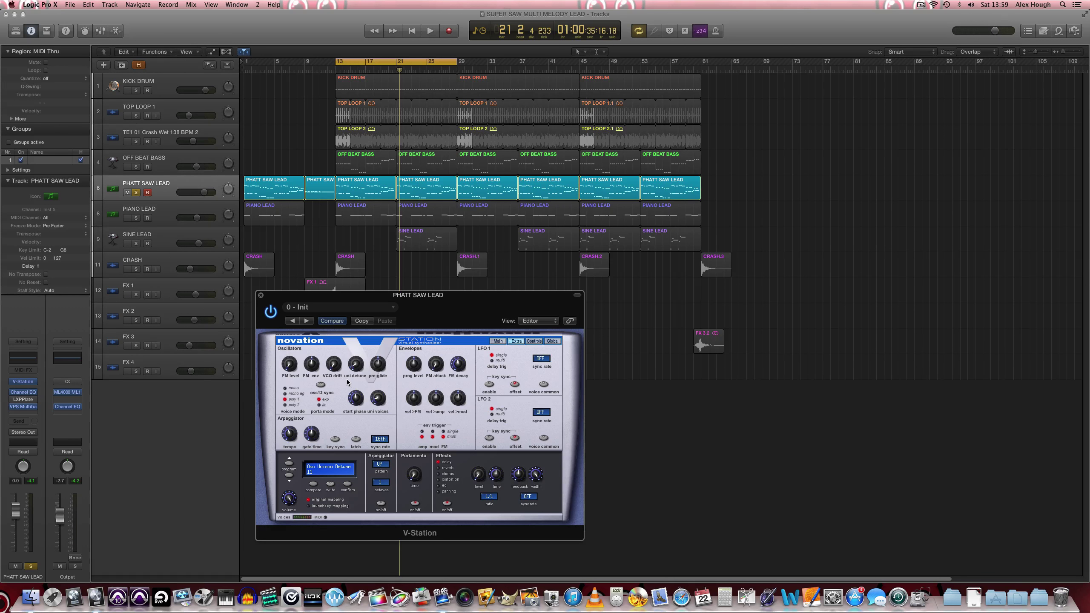
Step: Set the V-Station delay's ratio to 4/3 and its sync rate to 4th
{"action": "left_click", "coordinate": [499, 341]}
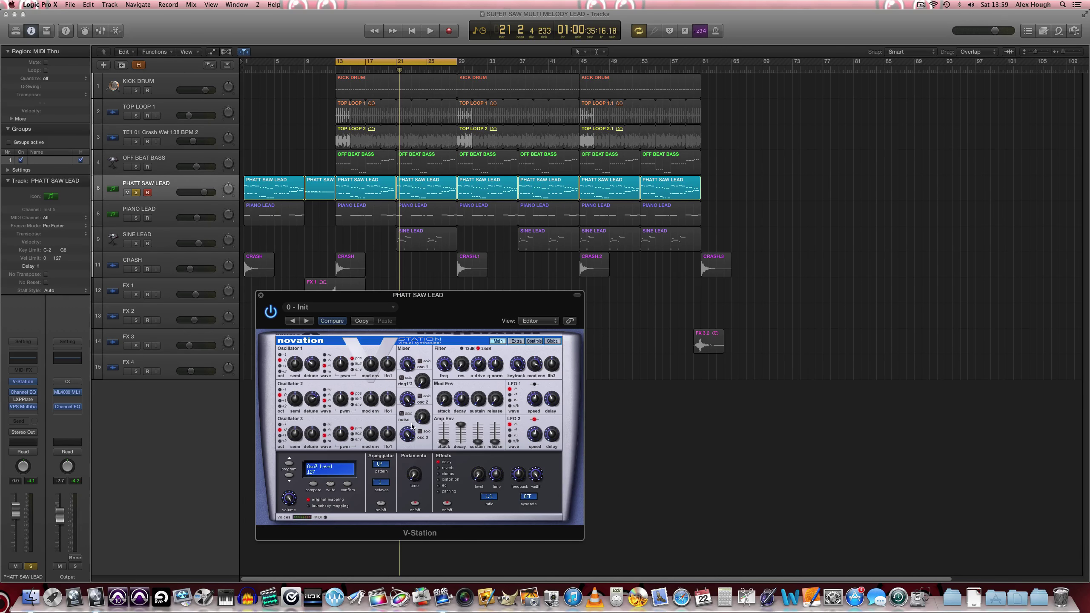
{"action": "left_click", "coordinate": [466, 400]}
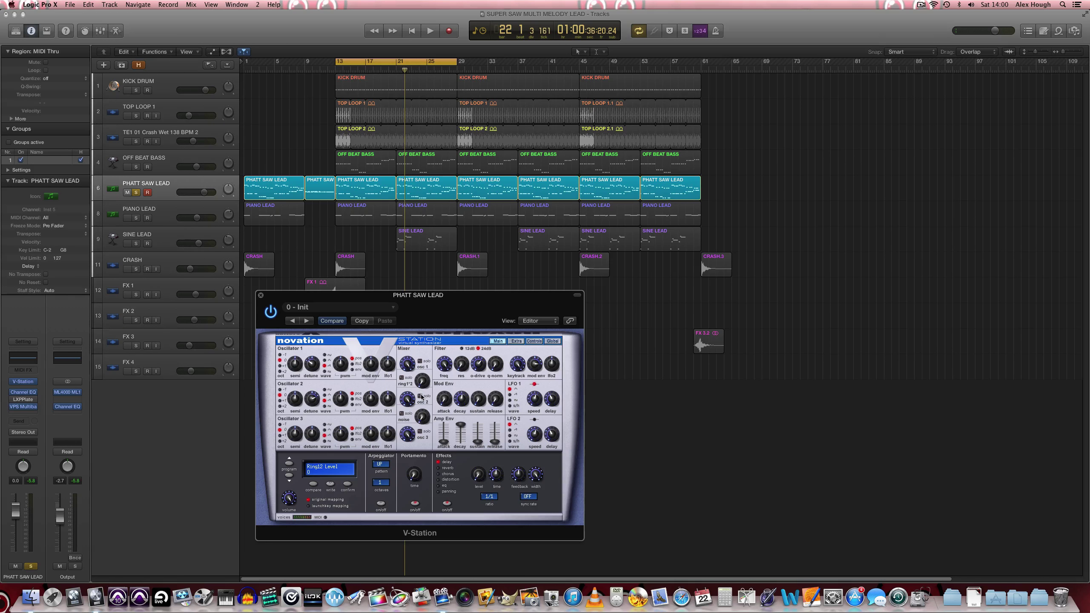
{"action": "left_click", "coordinate": [489, 496]}
{"action": "left_click", "coordinate": [508, 462]}
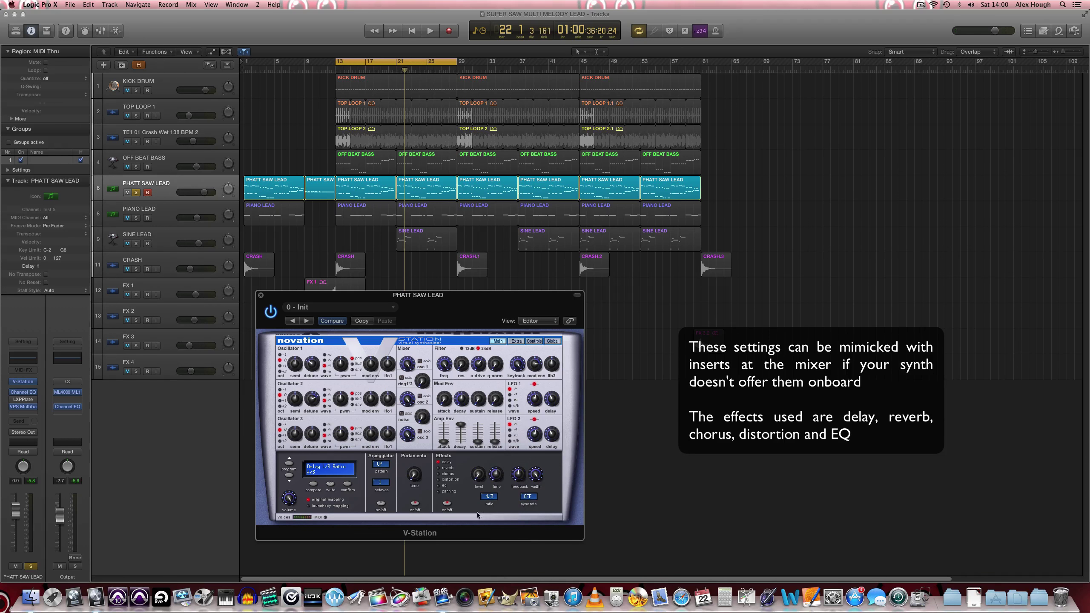
{"action": "left_click", "coordinate": [528, 495]}
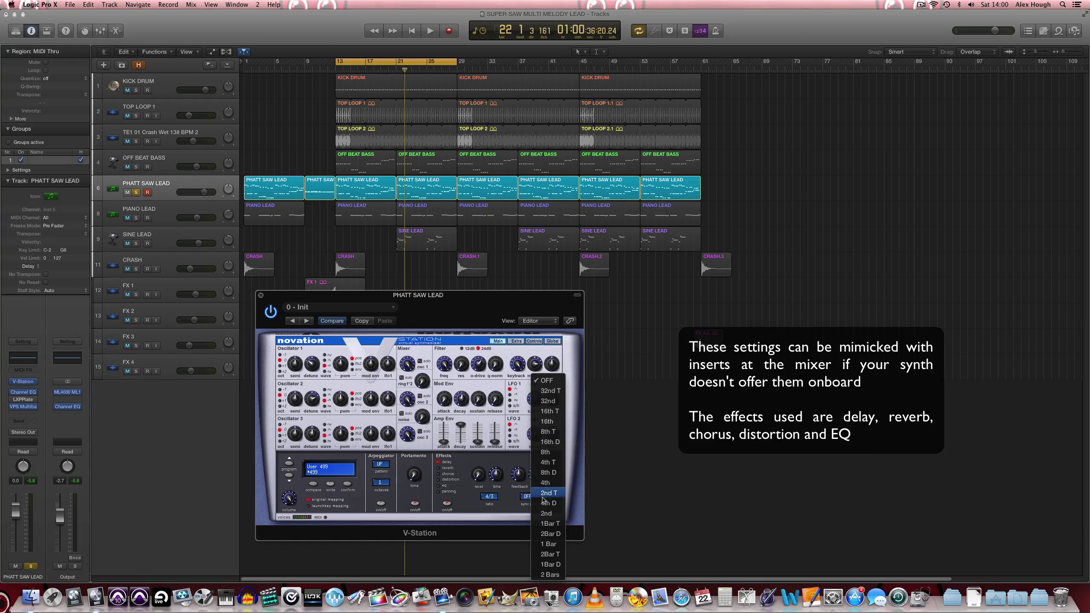
{"action": "left_click", "coordinate": [548, 483]}
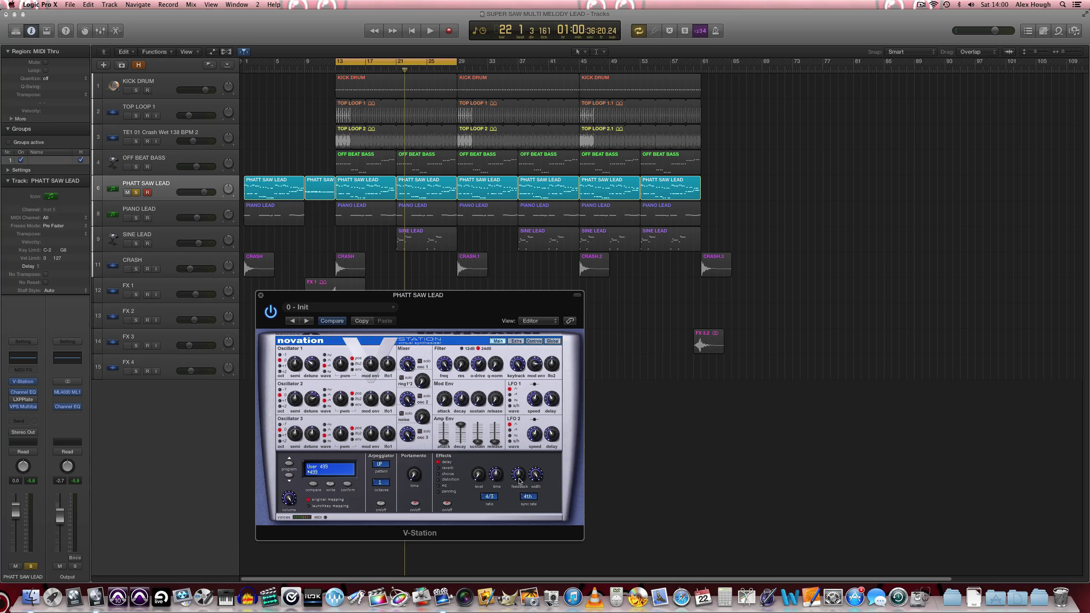
Step: Adjust the delay's feedback and width, and raise its send level to about 74
{"action": "left_click_drag", "start_coordinate": [519, 480], "coordinate": [519, 473]}
{"action": "left_click", "coordinate": [539, 480]}
{"action": "left_click", "coordinate": [519, 474]}
{"action": "left_click", "coordinate": [498, 474]}
{"action": "left_click", "coordinate": [484, 480]}
{"action": "left_click_drag", "start_coordinate": [476, 476], "coordinate": [477, 463]}
Step: Play the lead with the delay while sweeping the filter cutoff down and back up
{"action": "key", "text": "space"}
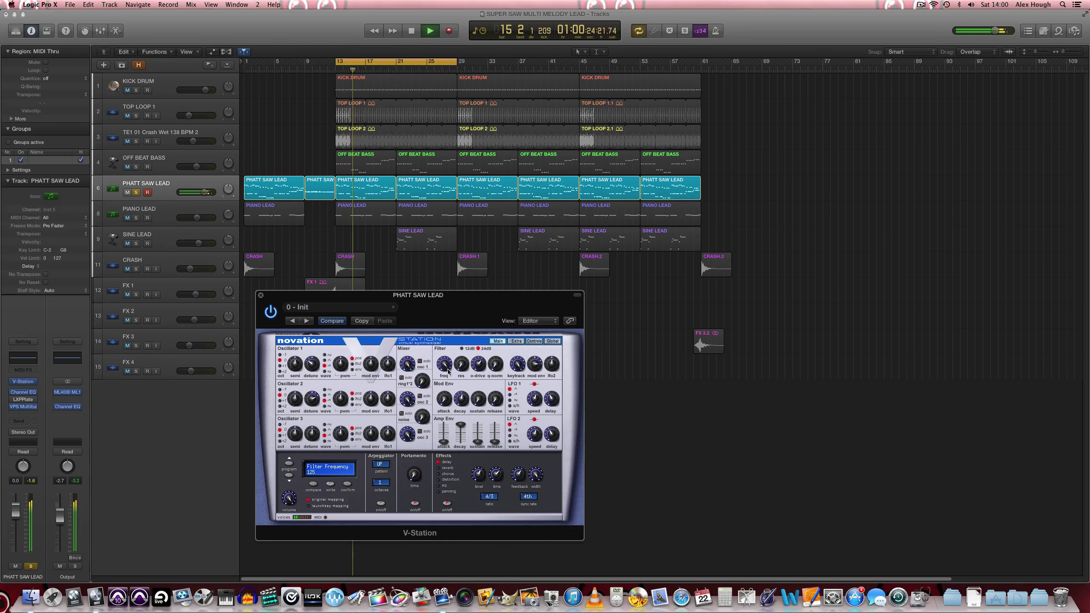
{"action": "left_click_drag", "start_coordinate": [449, 372], "coordinate": [451, 409]}
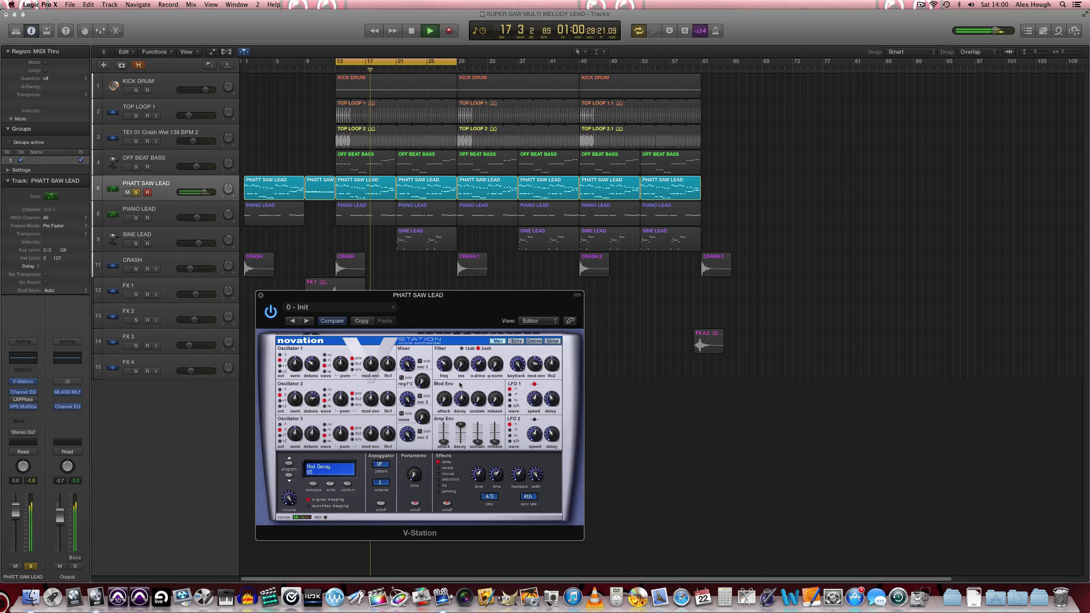
{"action": "left_click_drag", "start_coordinate": [444, 364], "coordinate": [444, 344]}
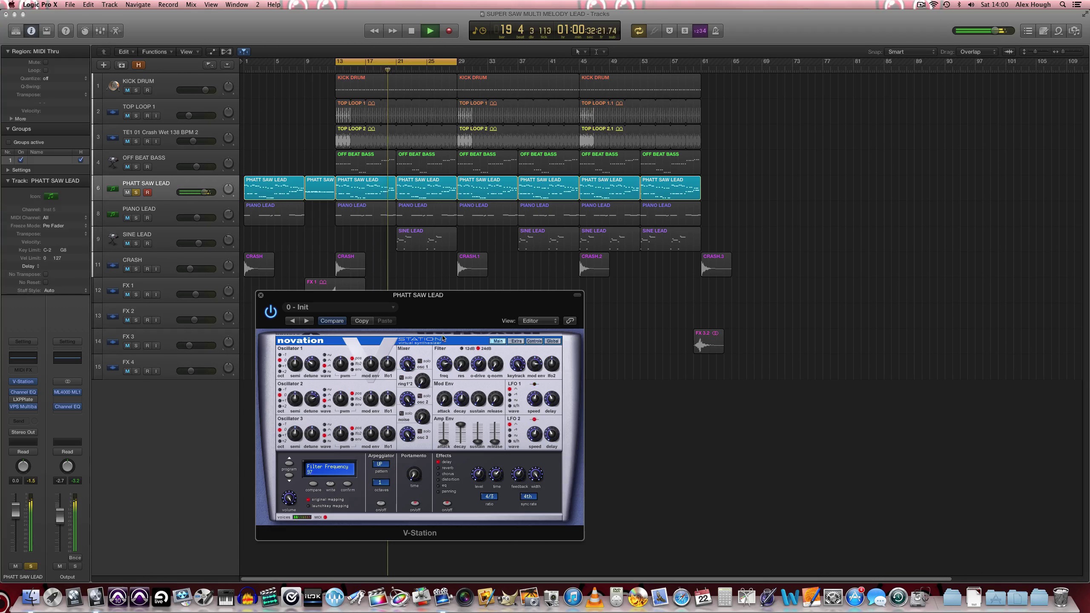
{"action": "key", "text": "space"}
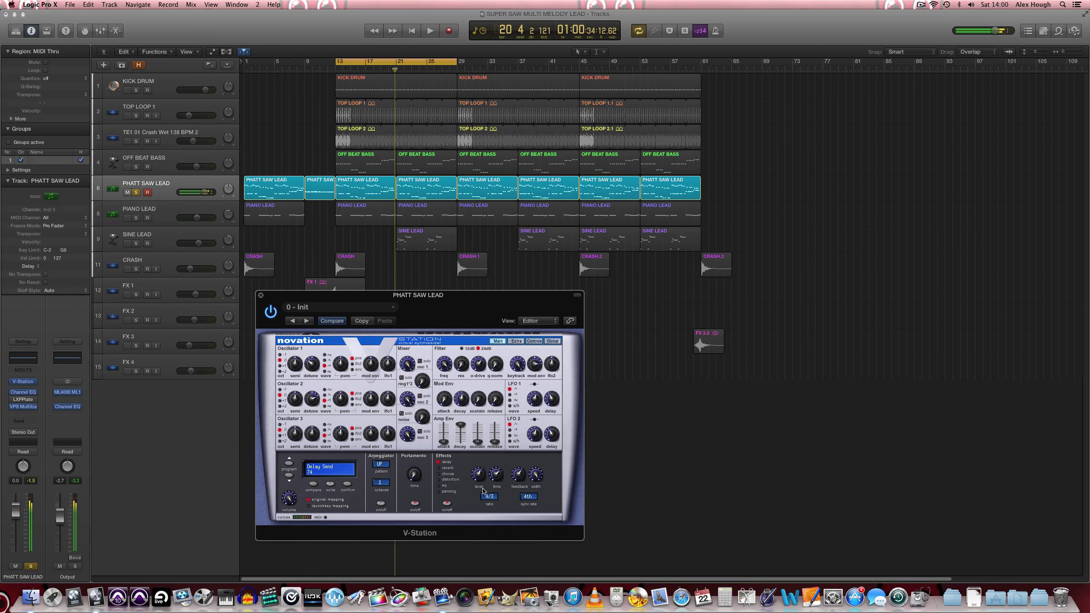
Step: Show the reverb settings, switch to the chorus effect, and raise the chorus level while playing the lead
{"action": "left_click", "coordinate": [439, 468]}
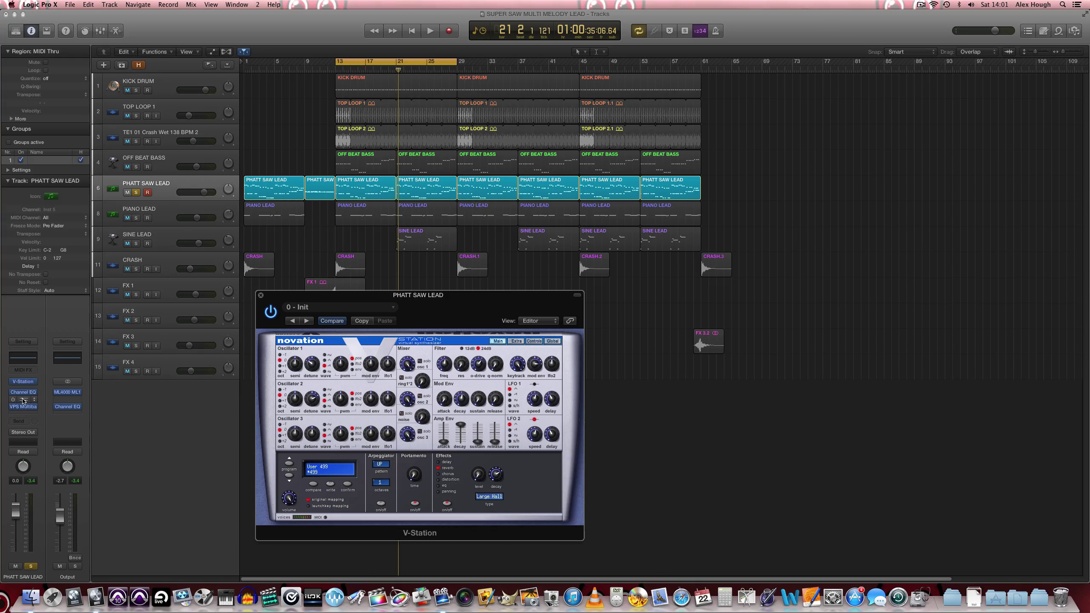
{"action": "left_click", "coordinate": [438, 474]}
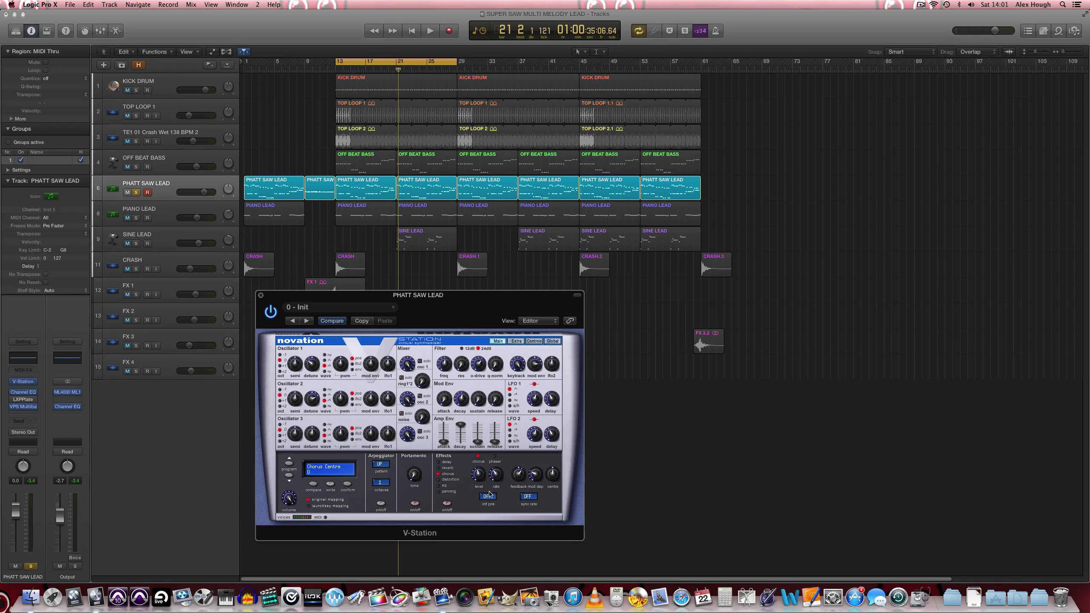
{"action": "key", "text": "space"}
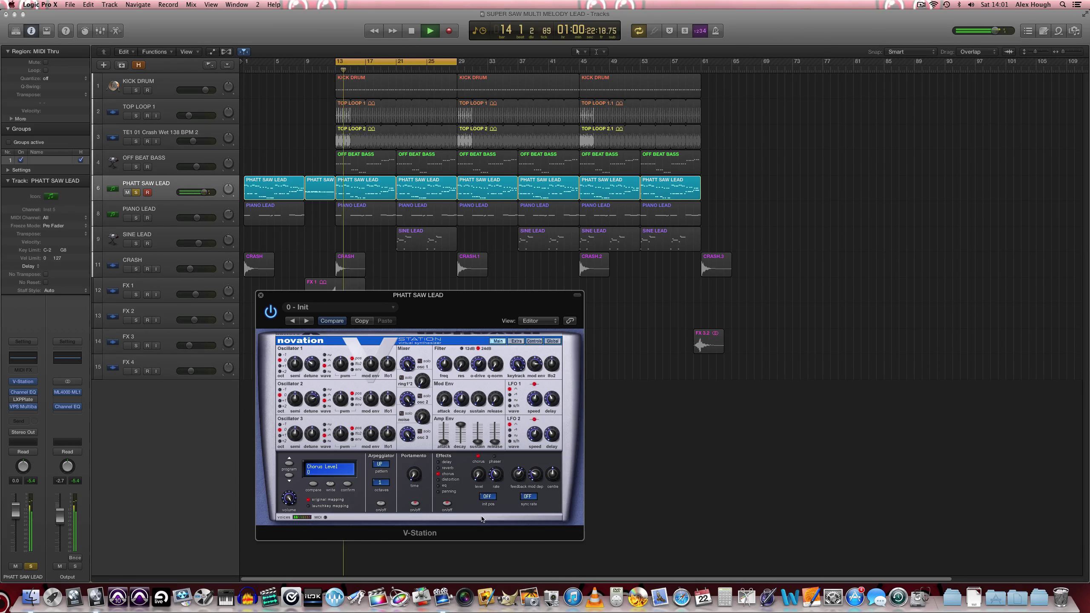
{"action": "left_click_drag", "start_coordinate": [479, 478], "coordinate": [476, 455]}
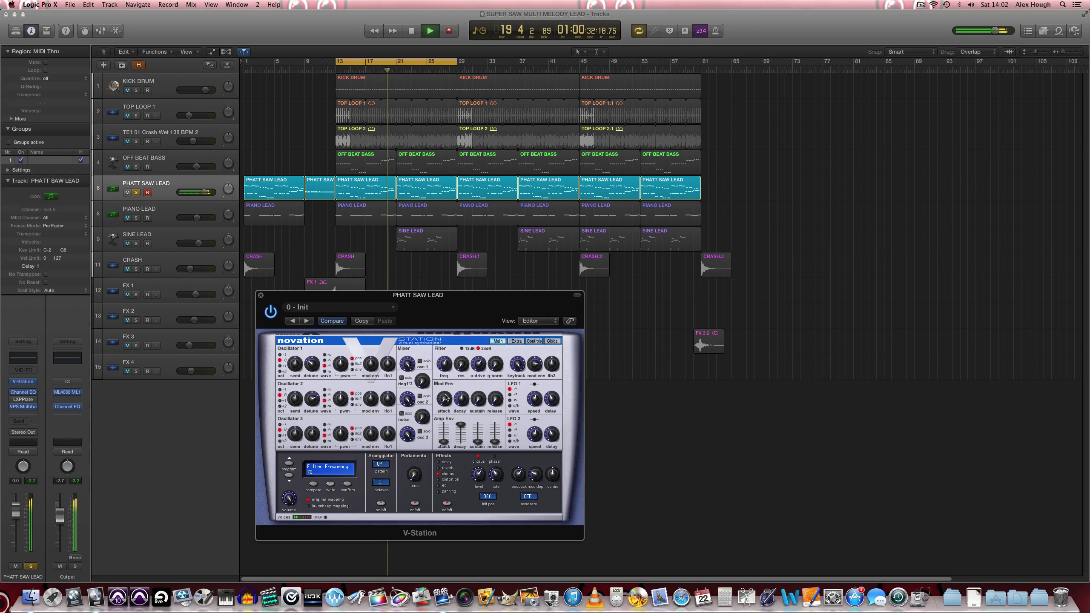
{"action": "key", "text": "space"}
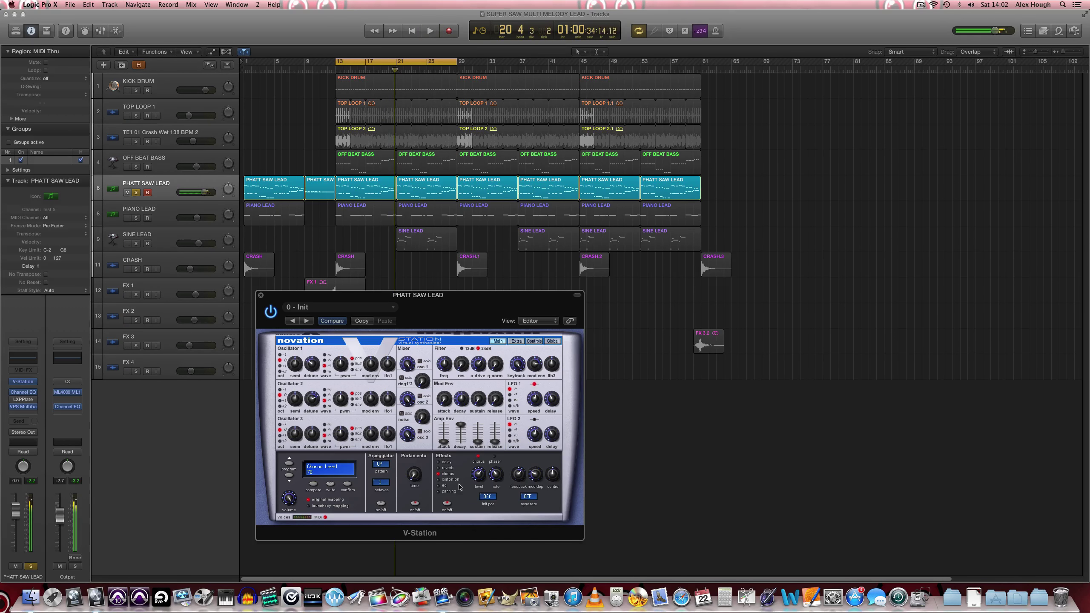
Step: Set the distortion level to 52 and check its compensation while playing the lead with the filter cutoff opened to 127
{"action": "left_click", "coordinate": [439, 479]}
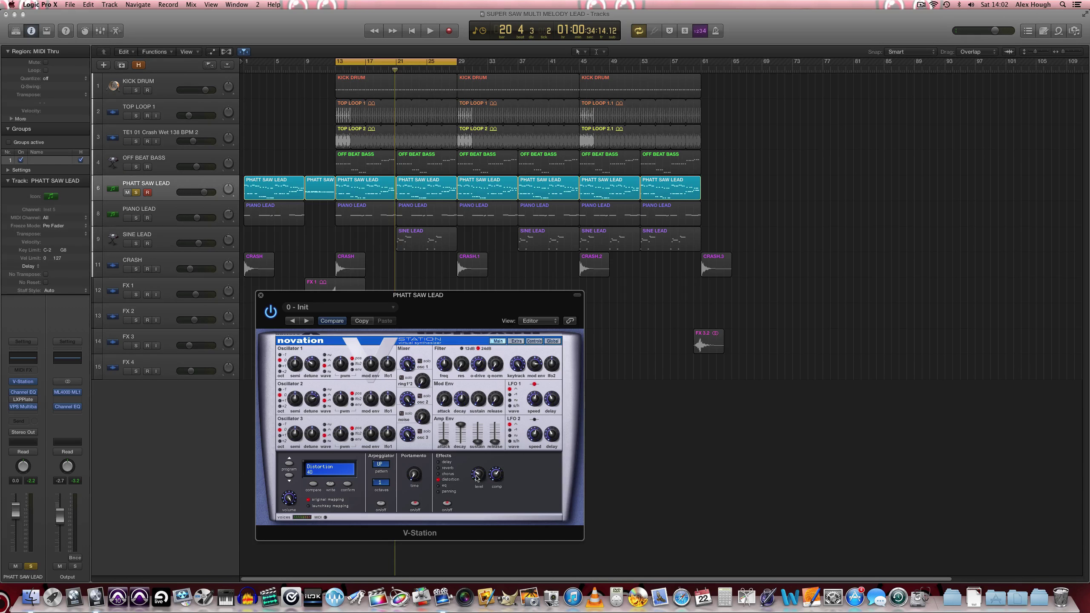
{"action": "key", "text": "space"}
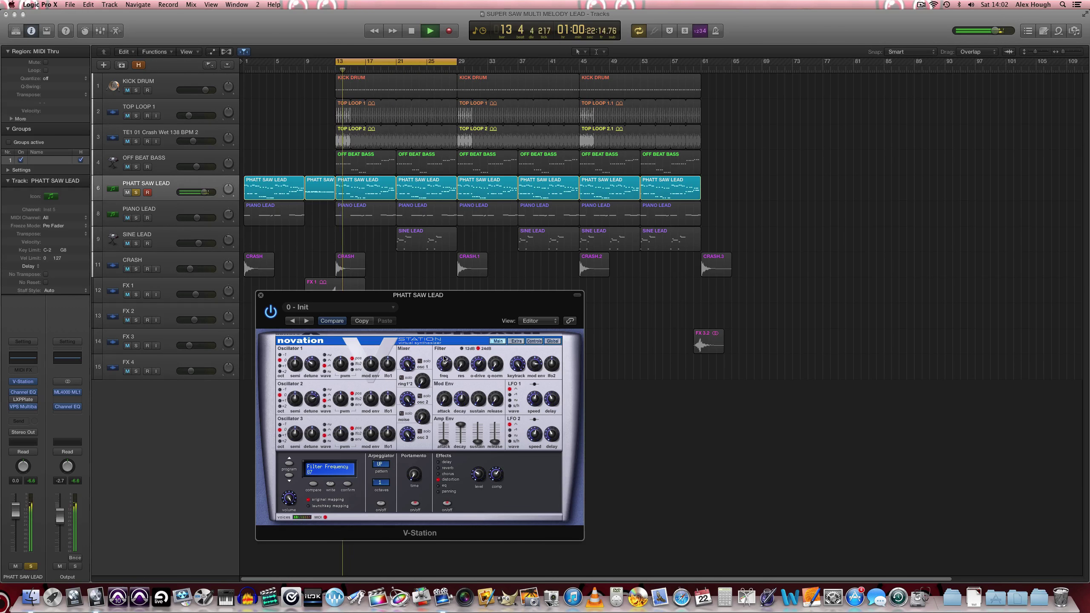
{"action": "left_click_drag", "start_coordinate": [444, 359], "coordinate": [443, 328]}
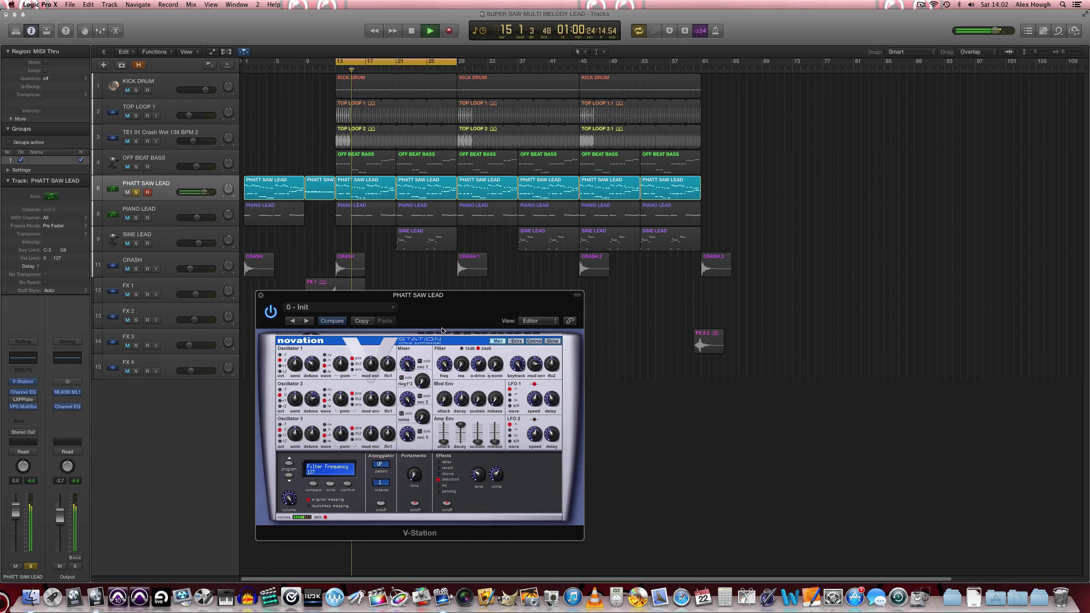
{"action": "left_click", "coordinate": [479, 474]}
{"action": "left_click_drag", "start_coordinate": [479, 475], "coordinate": [471, 471]}
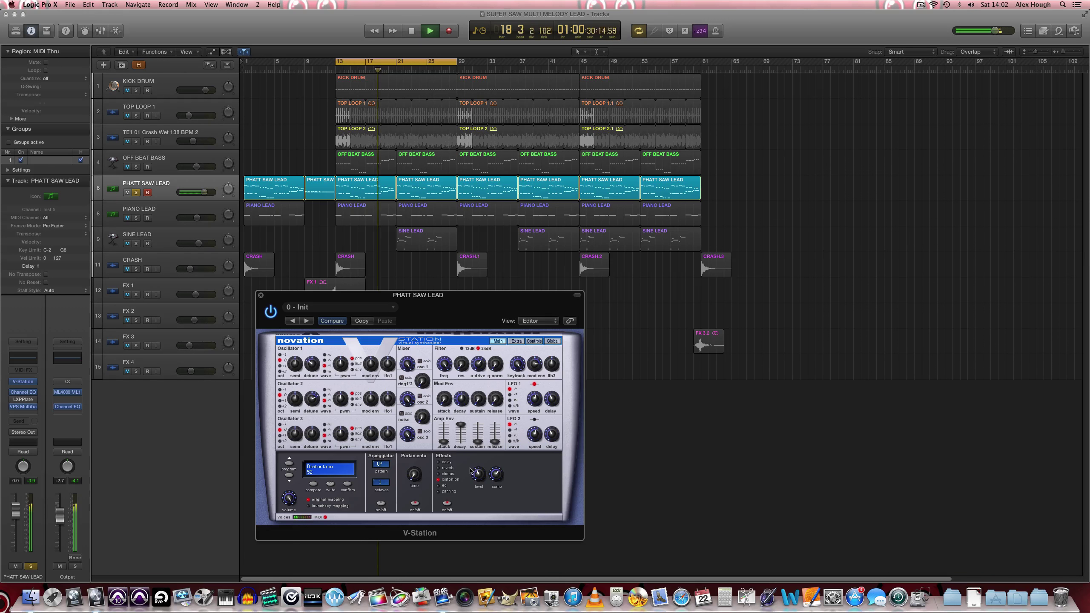
{"action": "left_click", "coordinate": [497, 472]}
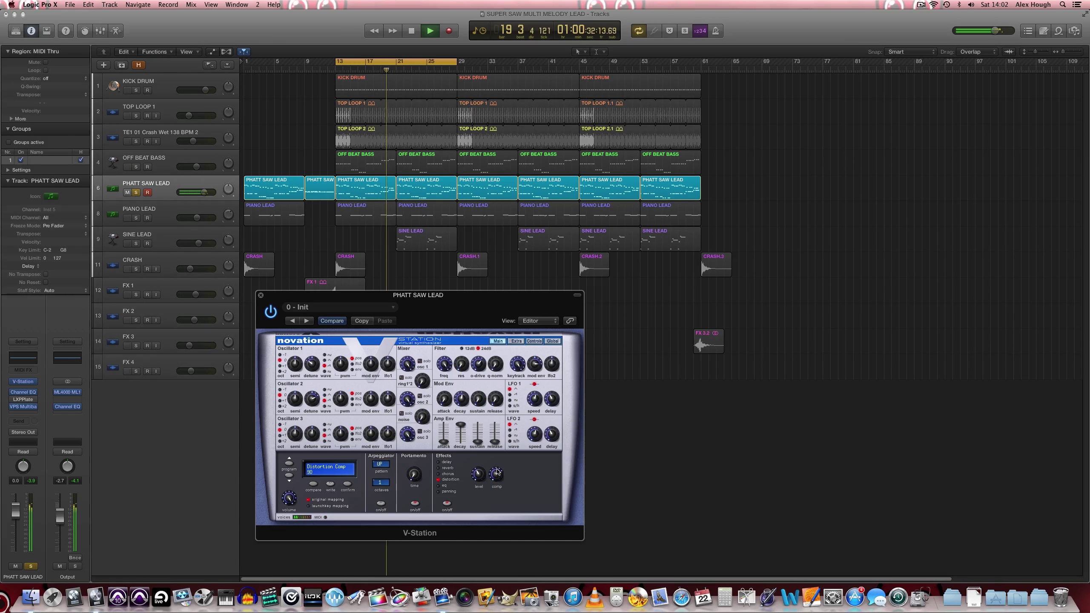
{"action": "key", "text": "space"}
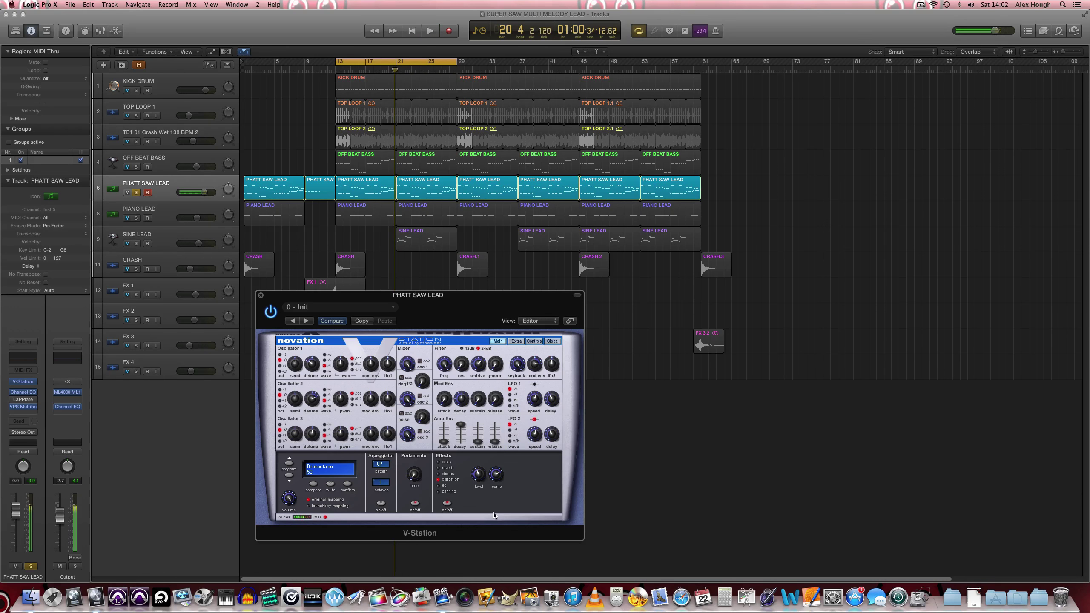
{"action": "left_click", "coordinate": [467, 438]}
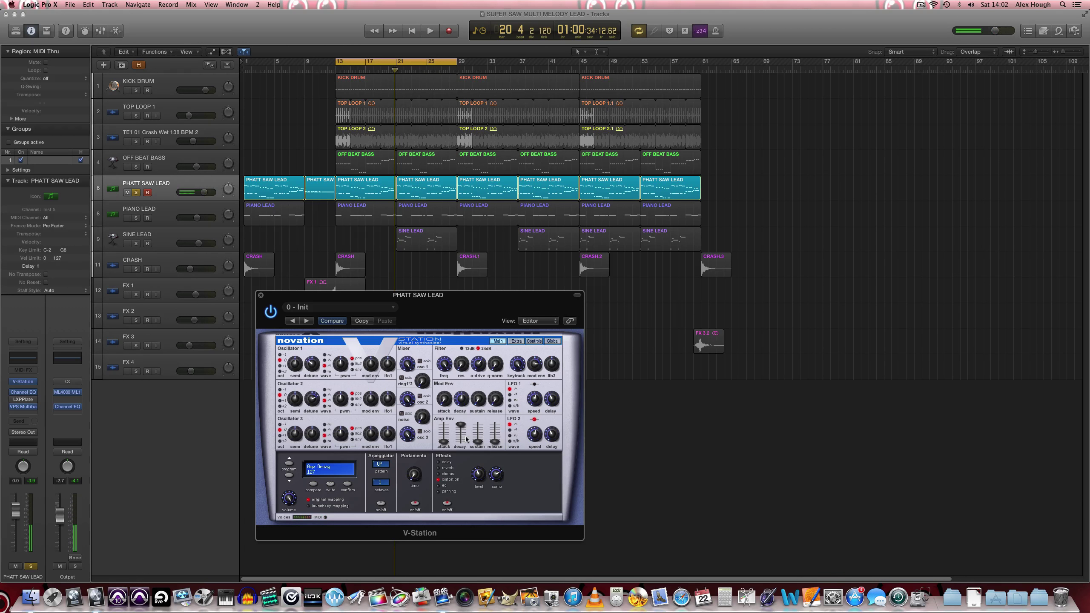
Step: Switch to the EQ effect and adjust its level and frequency while playing the lead
{"action": "left_click", "coordinate": [438, 487]}
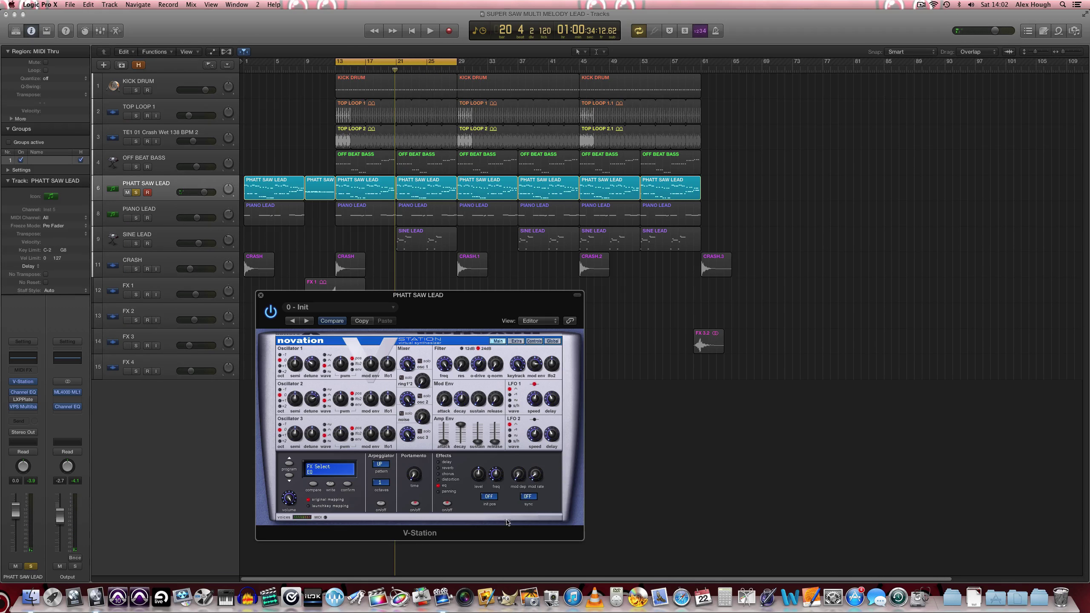
{"action": "left_click", "coordinate": [481, 475]}
{"action": "left_click", "coordinate": [496, 479]}
{"action": "left_click", "coordinate": [480, 478]}
{"action": "key", "text": "space"}
{"action": "left_click_drag", "start_coordinate": [497, 477], "coordinate": [470, 505]}
{"action": "key", "text": "space"}
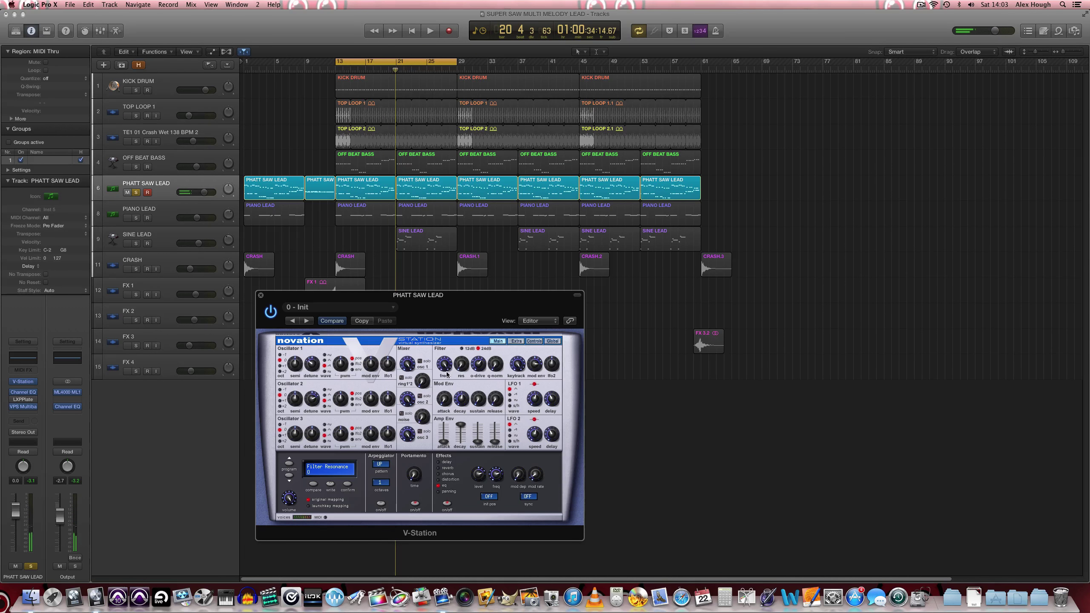
Step: Play the lead while adjusting the filter cutoff frequency, with the amp envelope decay set to 127
{"action": "key", "text": "space"}
{"action": "mouse_move", "coordinate": [444, 370]}
{"action": "left_mouse_down"}
{"action": "mouse_move", "coordinate": [447, 413]}
{"action": "mouse_move", "coordinate": [446, 365]}
{"action": "left_mouse_up"}
{"action": "key", "text": "space"}
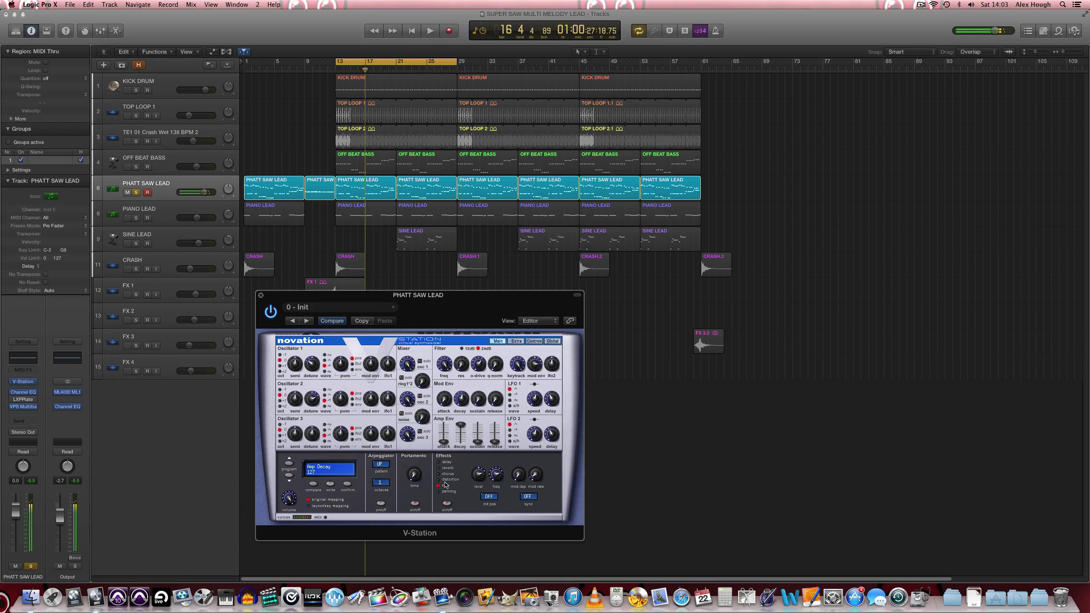
Step: Rebalance the V-Station effects during playback: distortion level to 40, chorus level to 72, and the delay send
{"action": "left_click", "coordinate": [439, 480]}
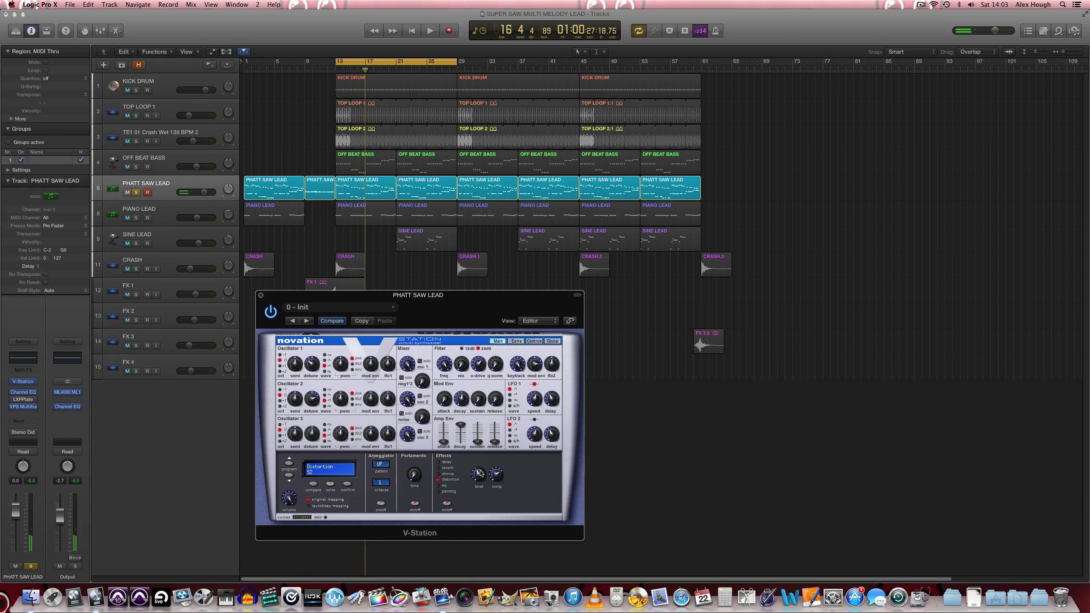
{"action": "key", "text": "space"}
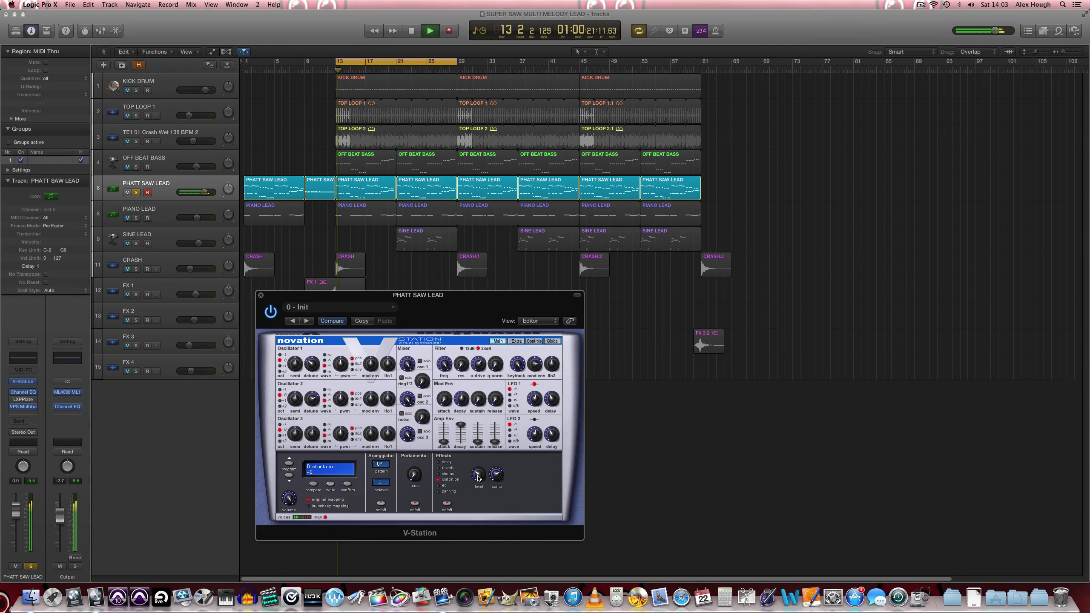
{"action": "left_click", "coordinate": [439, 474]}
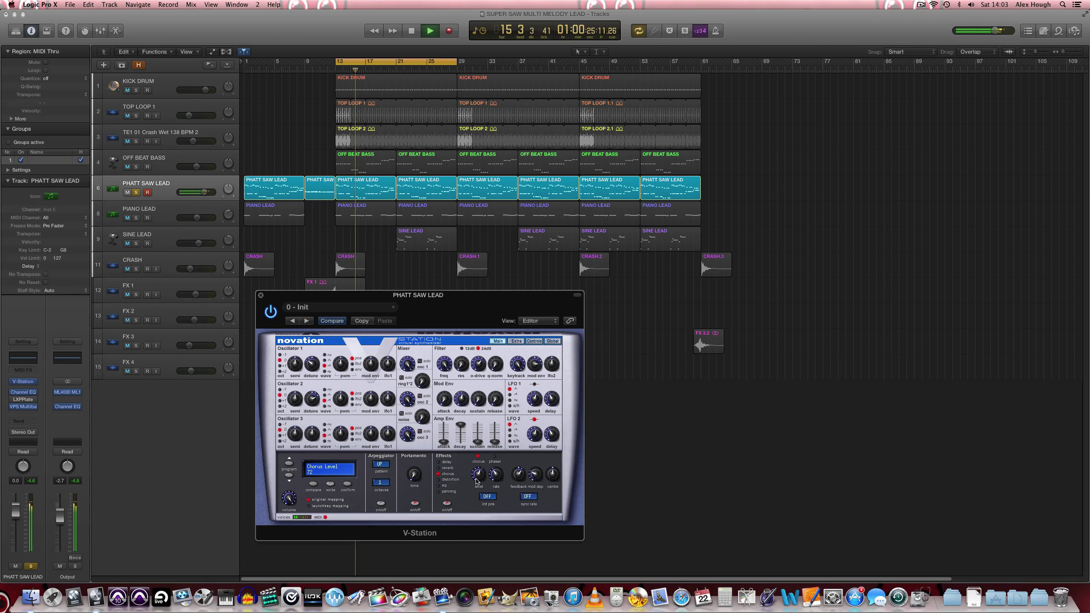
{"action": "left_click", "coordinate": [438, 468]}
{"action": "left_click", "coordinate": [439, 461]}
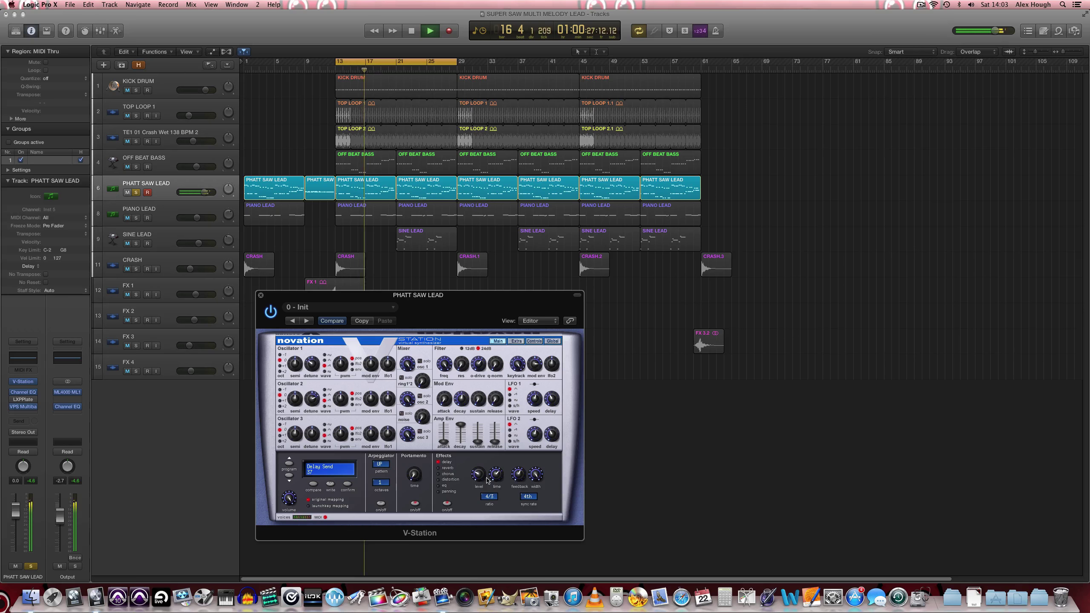
Step: Open the lead's LXPPlate reverb, place its window beside V-Station, enable it, and start playback
{"action": "left_click", "coordinate": [23, 400]}
{"action": "left_click", "coordinate": [22, 380]}
{"action": "left_click", "coordinate": [23, 399]}
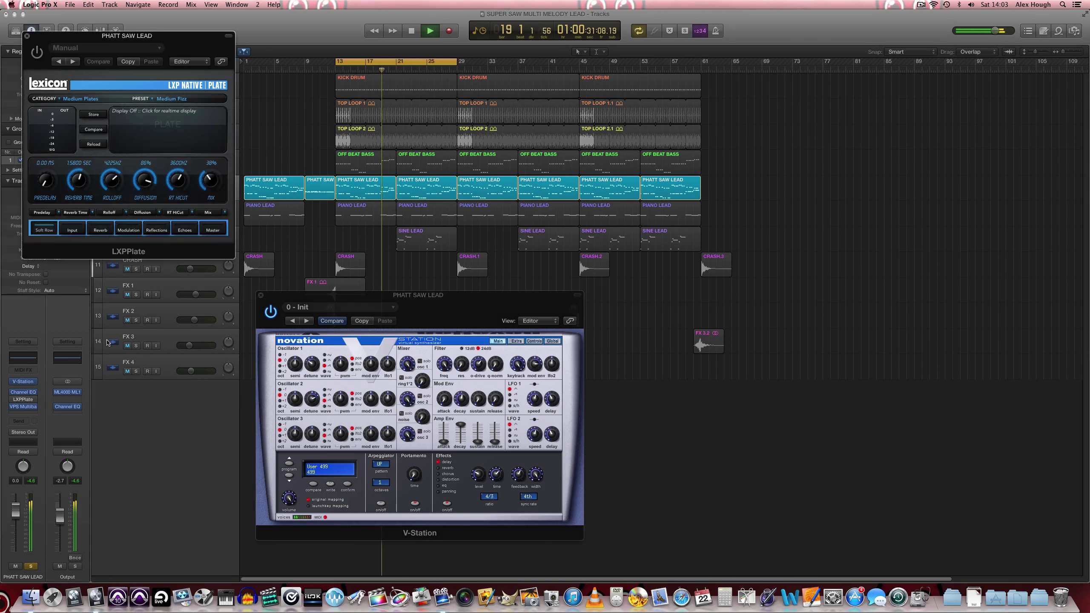
{"action": "key", "text": "space"}
{"action": "left_click_drag", "start_coordinate": [58, 37], "coordinate": [68, 298]}
{"action": "left_click", "coordinate": [47, 315]}
{"action": "key", "text": "space"}
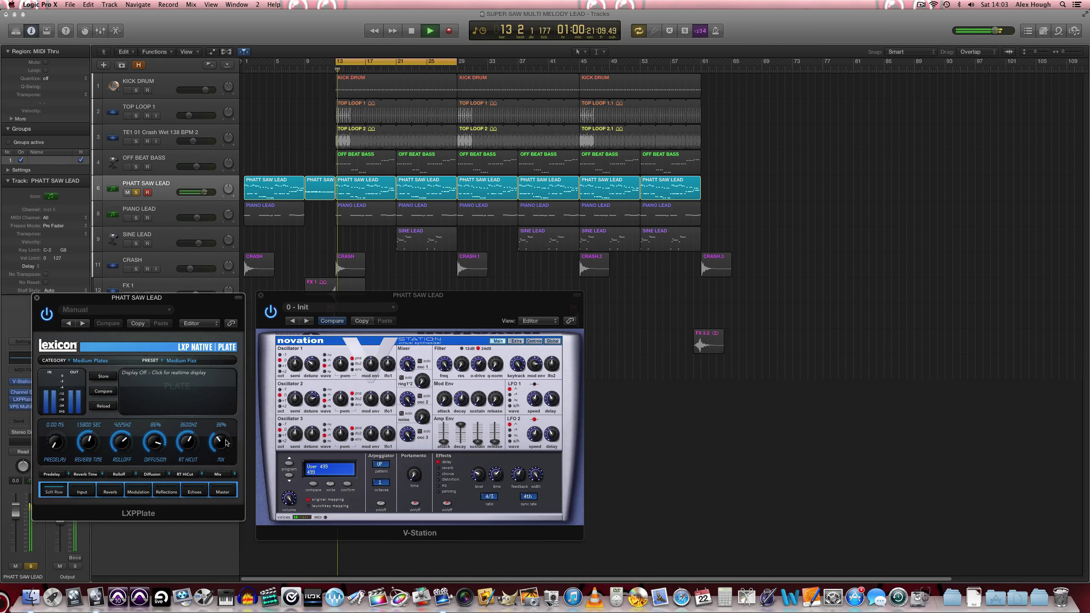
Step: Set the LXPPlate mix to 34% and adjust V-Station's filter overdrive and cutoff while the lead plays
{"action": "left_click", "coordinate": [446, 365]}
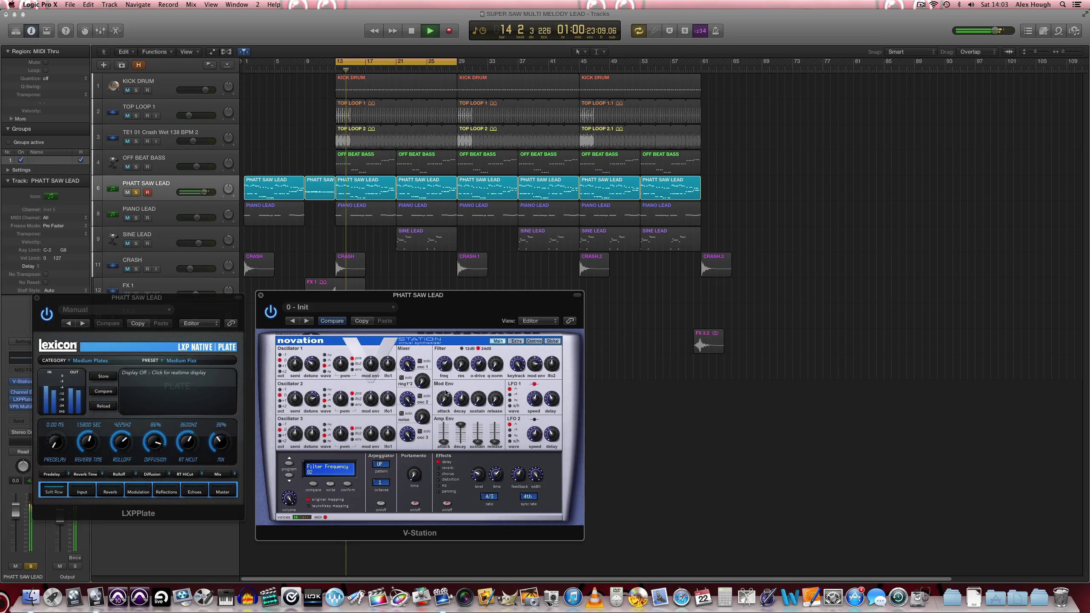
{"action": "left_click", "coordinate": [329, 403]}
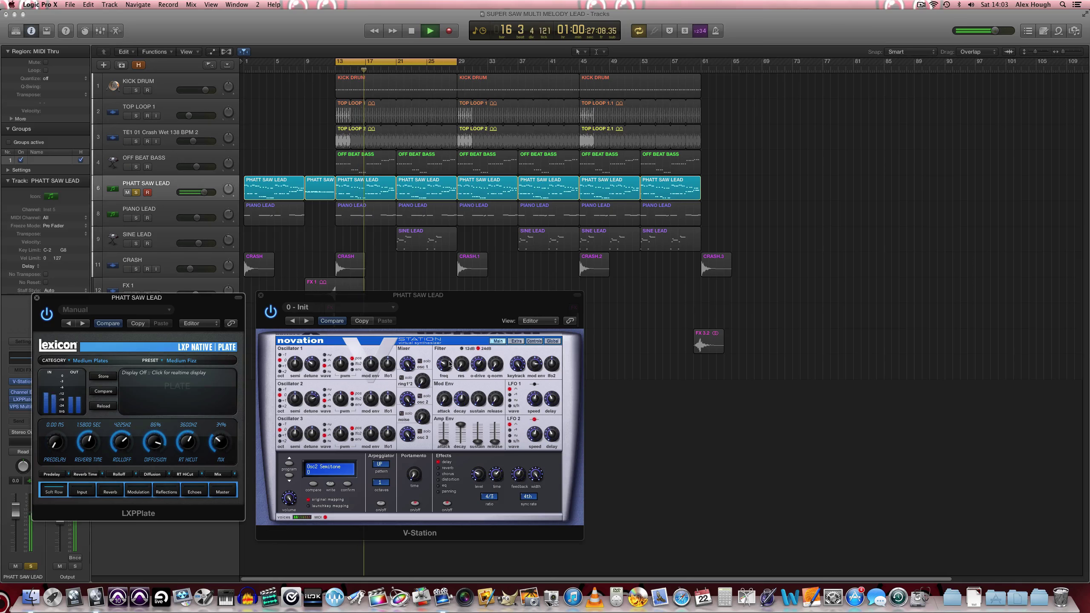
{"action": "left_click", "coordinate": [462, 364]}
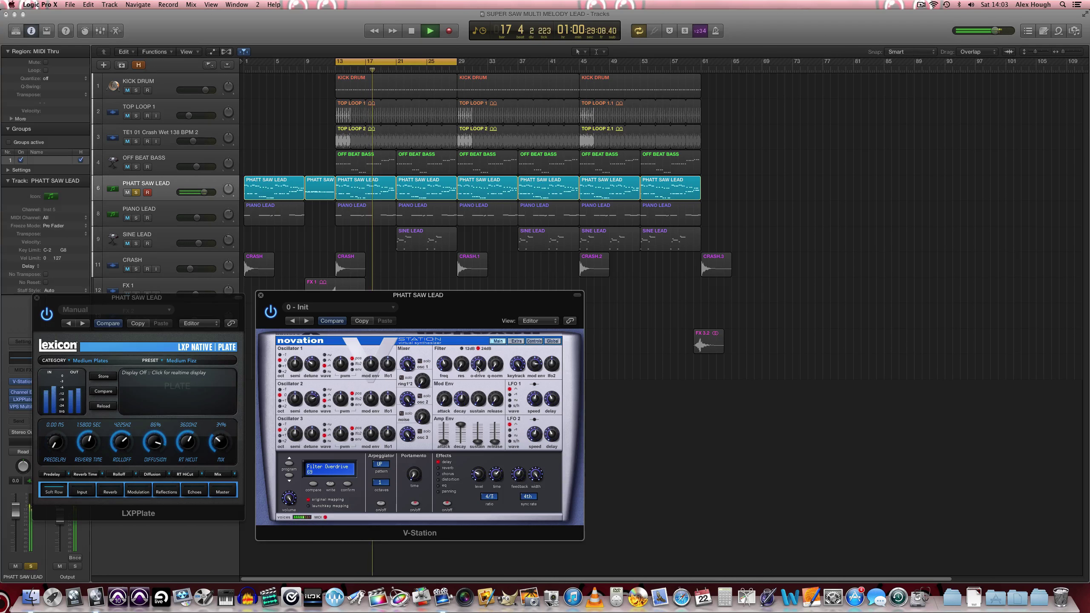
{"action": "left_click_drag", "start_coordinate": [476, 360], "coordinate": [442, 343]}
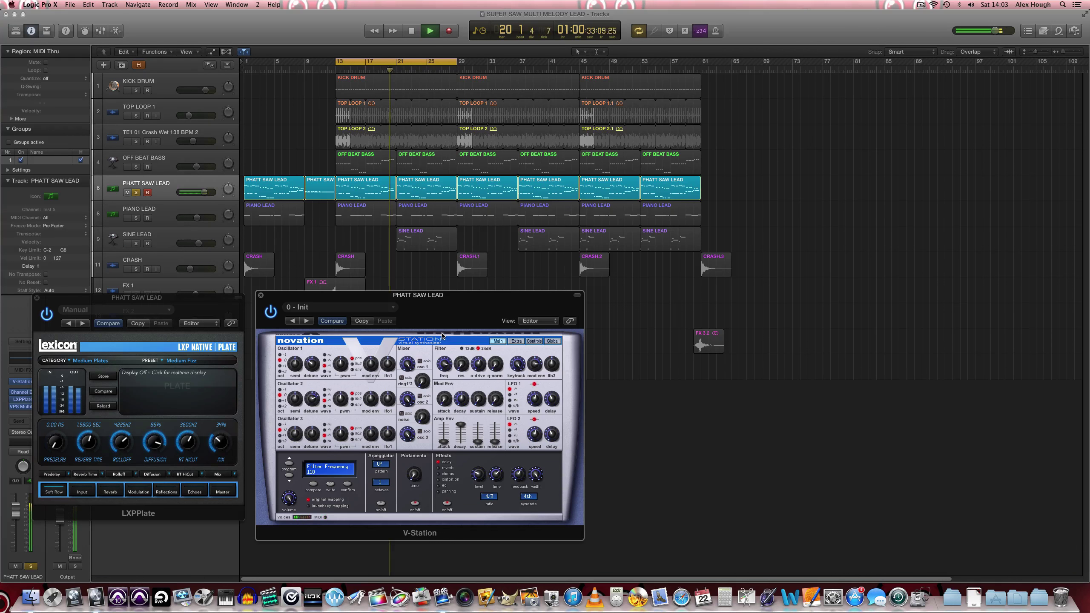
Step: Lower the amp envelope decay, sweep the filter cutoff during playback, then stop and close both plug-in windows
{"action": "left_click_drag", "start_coordinate": [461, 425], "coordinate": [461, 436]}
{"action": "left_click_drag", "start_coordinate": [448, 366], "coordinate": [449, 395]}
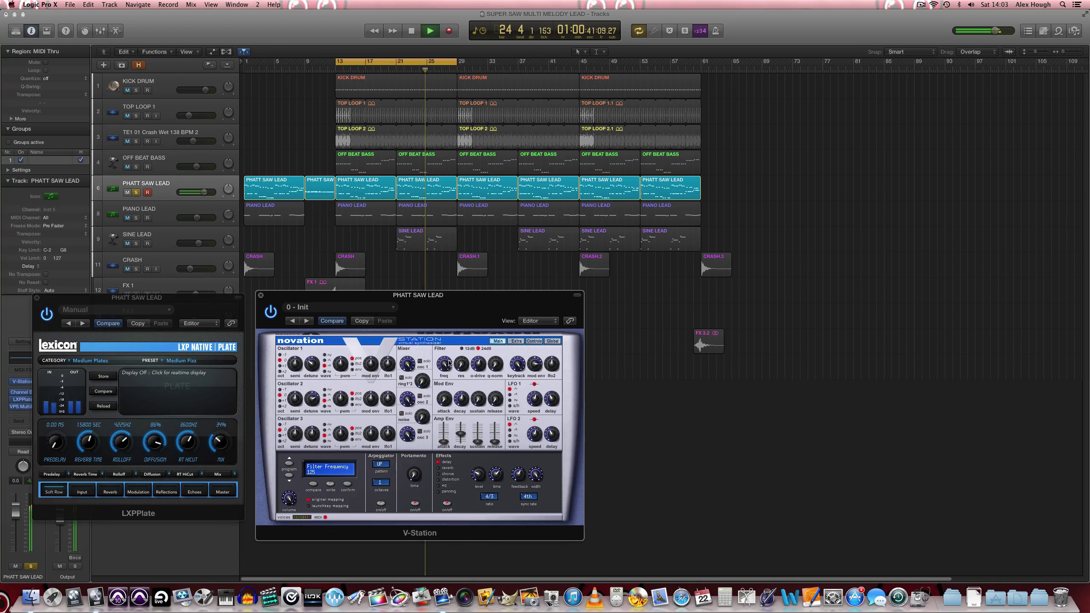
{"action": "left_click", "coordinate": [455, 400]}
{"action": "key", "text": "space"}
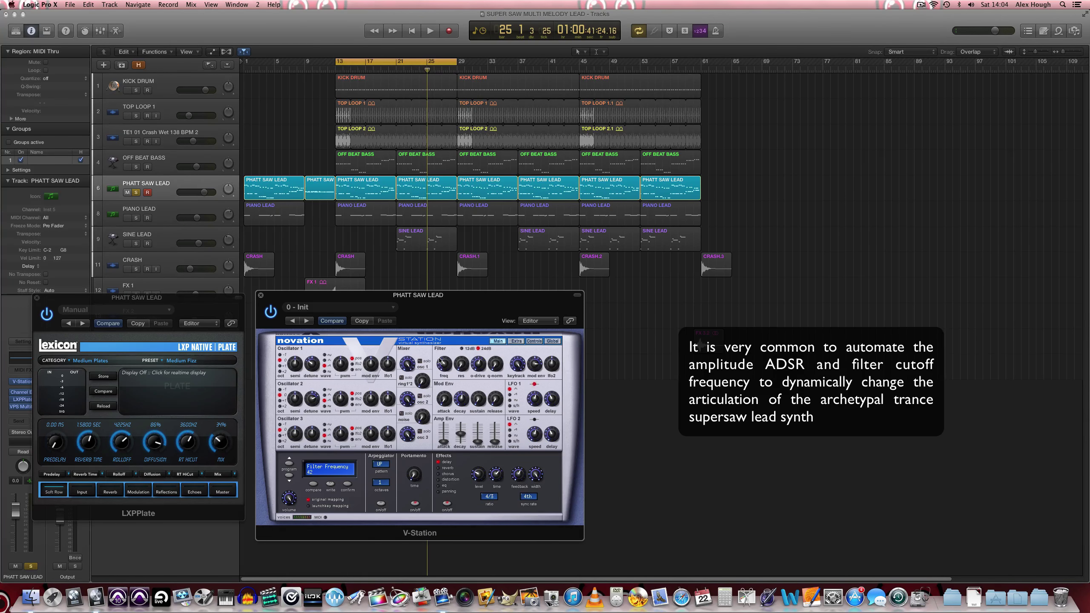
{"action": "left_click", "coordinate": [36, 298]}
{"action": "left_click", "coordinate": [261, 295]}
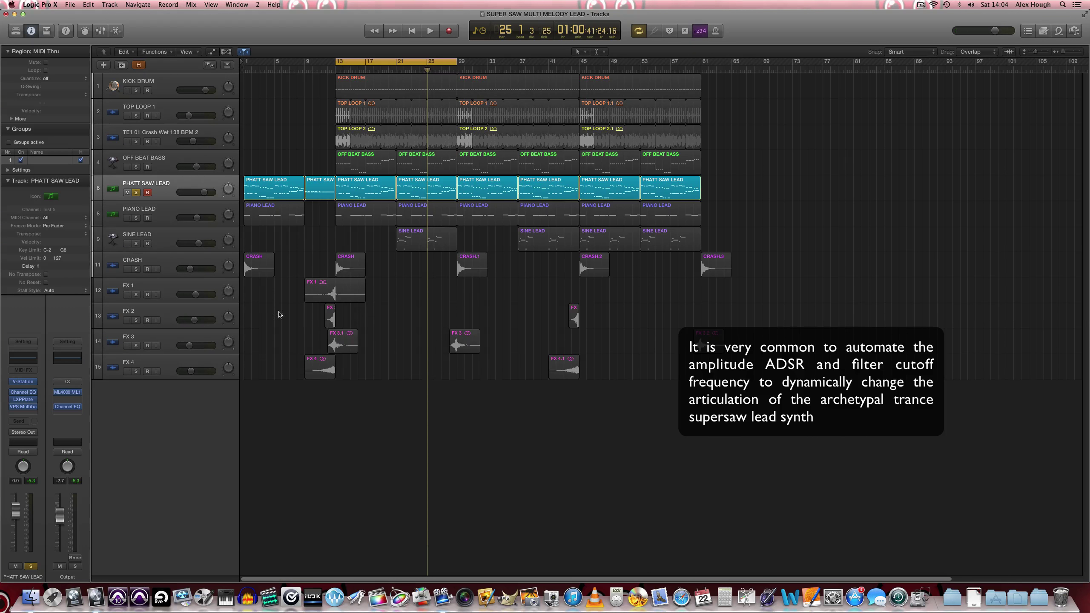
Step: Solo SINE LEAD instead of PHATT SAW LEAD and play its first region looped from bar 21 to 29
{"action": "left_click", "coordinate": [136, 192]}
{"action": "left_click", "coordinate": [143, 243]}
{"action": "left_click", "coordinate": [137, 244]}
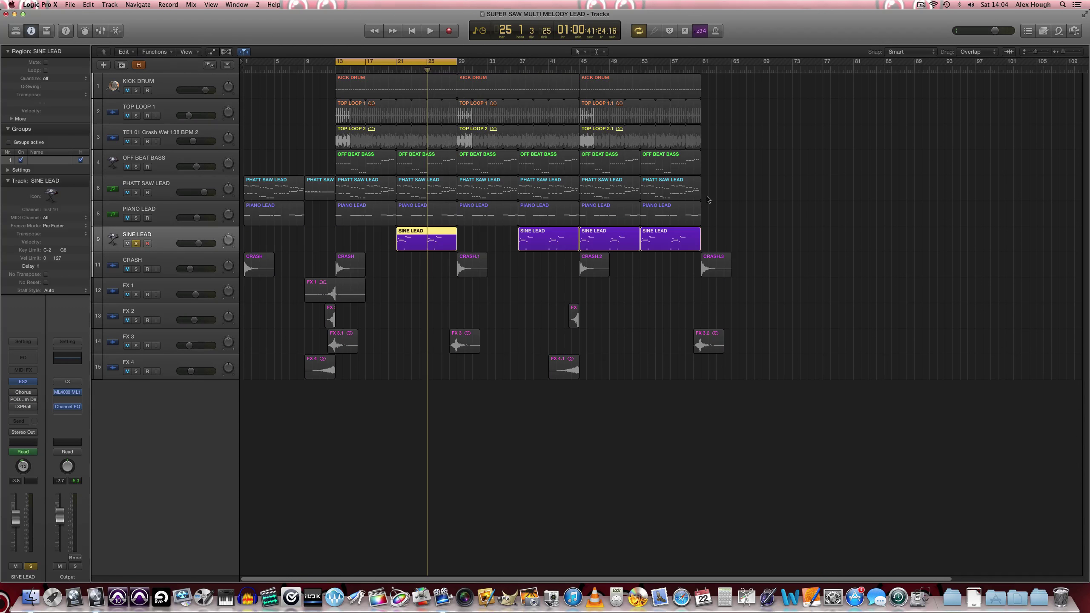
{"action": "key", "text": "super+u"}
{"action": "key", "text": "space"}
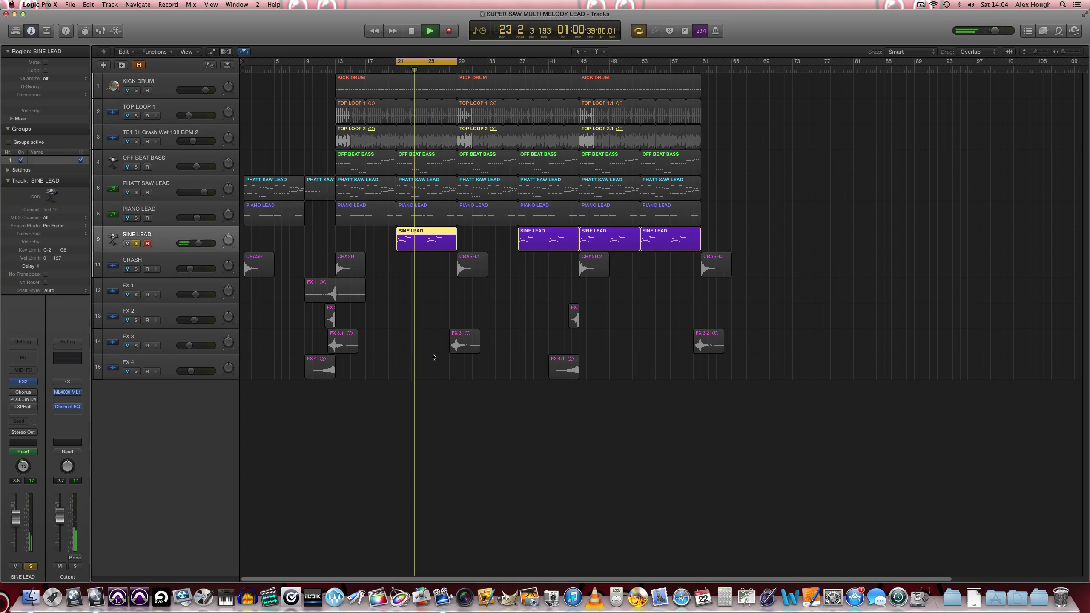
Step: Open the SINE LEAD track's ES2, Chorus, POD Farm Delays and LXPHall plug-ins, arranging their windows without overlap
{"action": "left_click", "coordinate": [23, 381]}
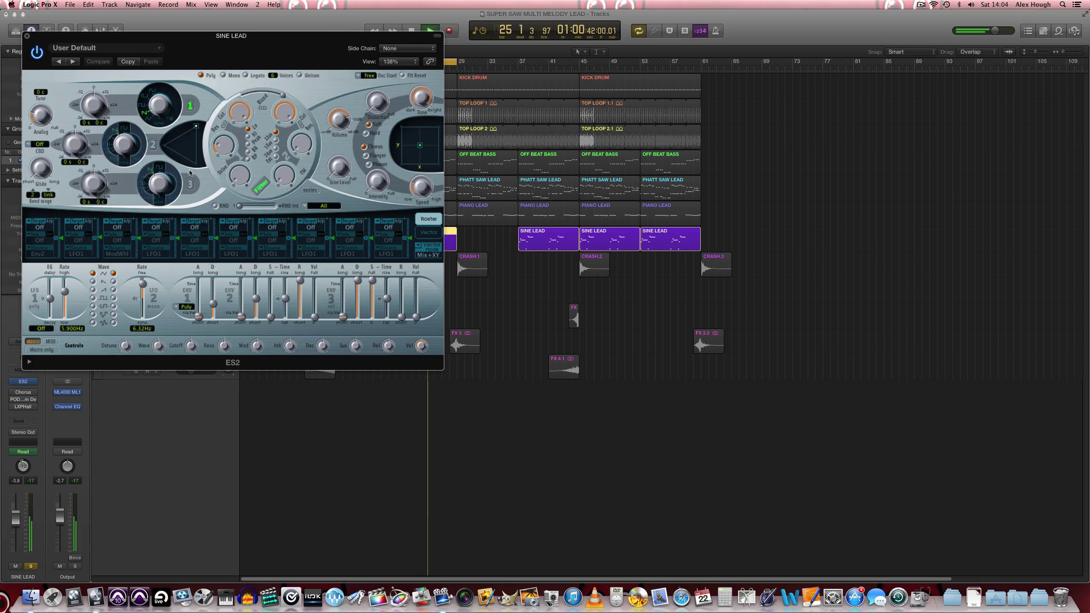
{"action": "left_click", "coordinate": [23, 392]}
{"action": "left_click_drag", "start_coordinate": [86, 45], "coordinate": [514, 42]}
{"action": "left_click", "coordinate": [22, 399]}
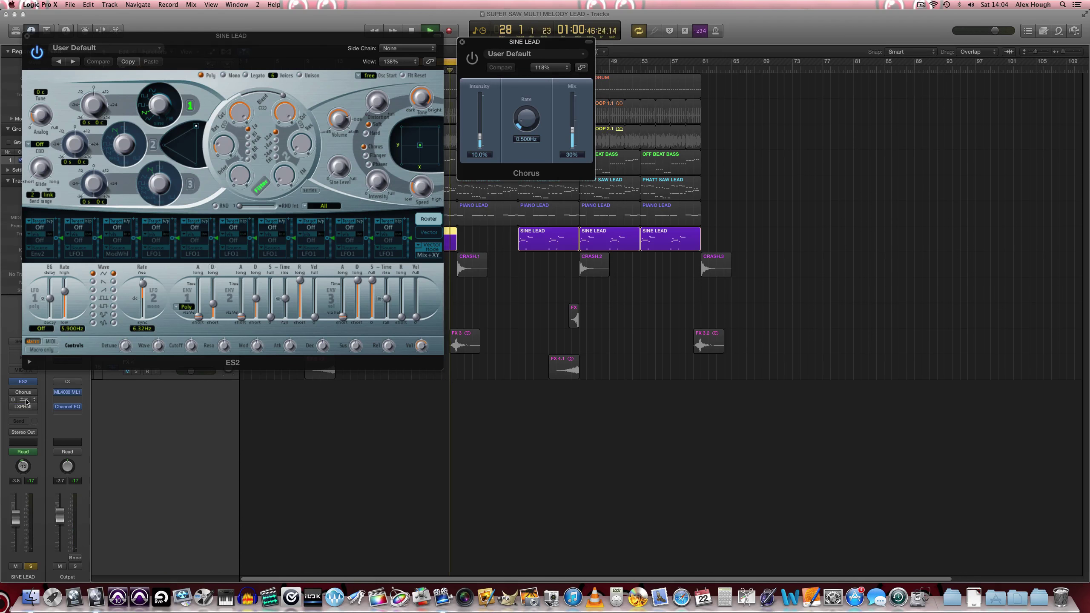
{"action": "left_click_drag", "start_coordinate": [199, 53], "coordinate": [788, 63]}
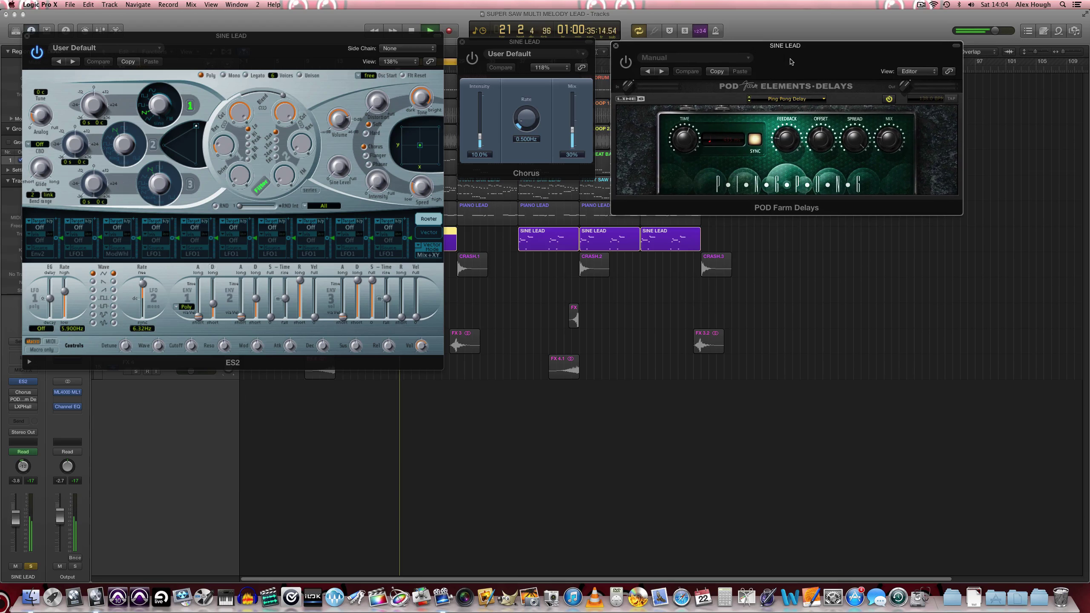
{"action": "left_click", "coordinate": [23, 407]}
{"action": "left_click_drag", "start_coordinate": [179, 38], "coordinate": [627, 231]}
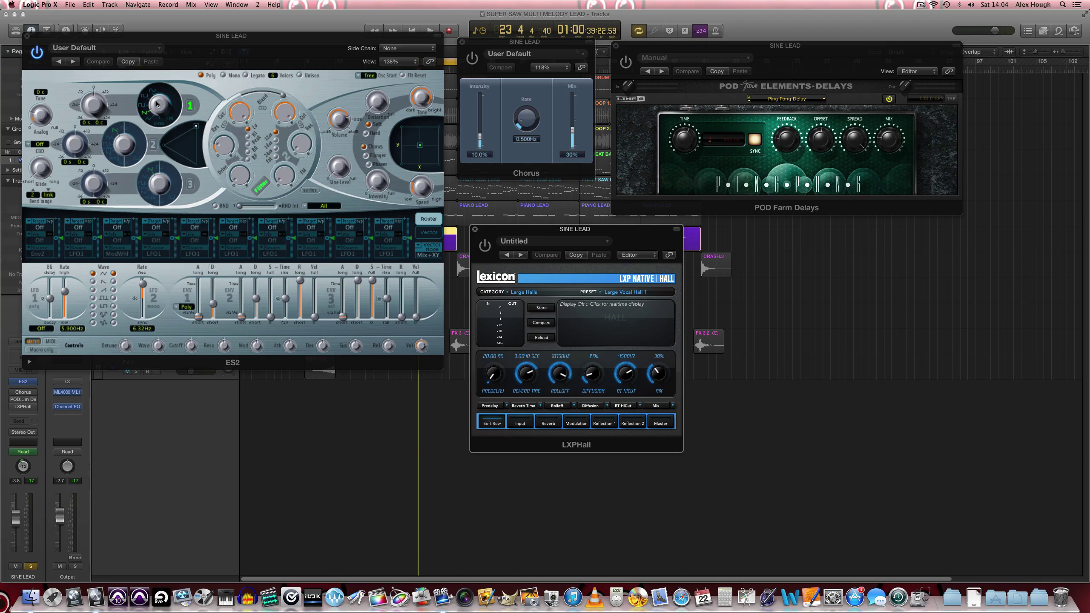
Step: Set ES2 oscillator 1 to a sine wave and slightly raise envelope 3's attack and release during playback
{"action": "left_click_drag", "start_coordinate": [157, 104], "coordinate": [168, 124]}
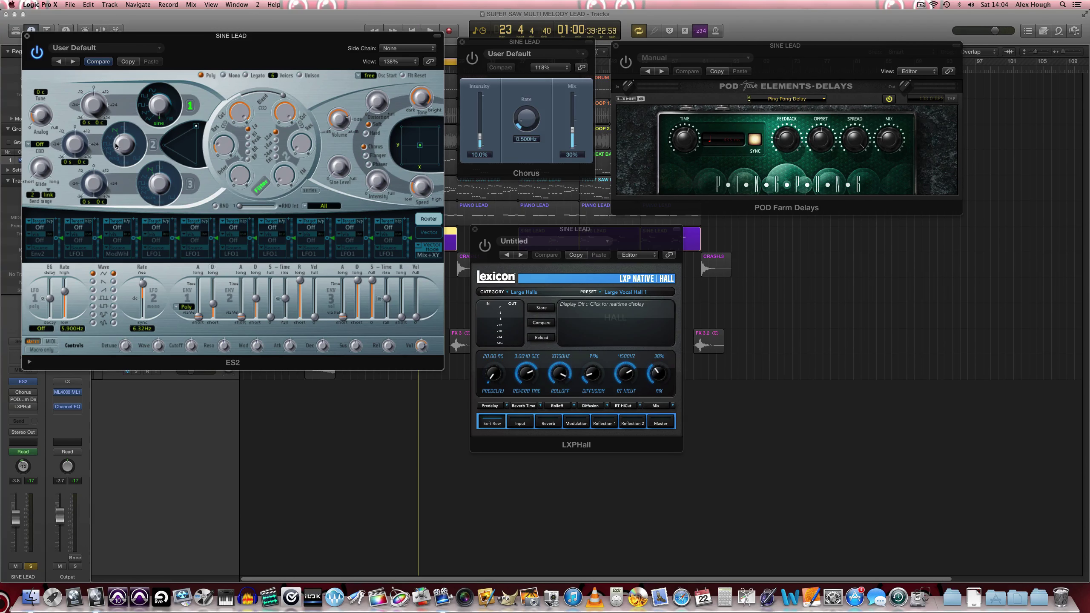
{"action": "key", "text": "space"}
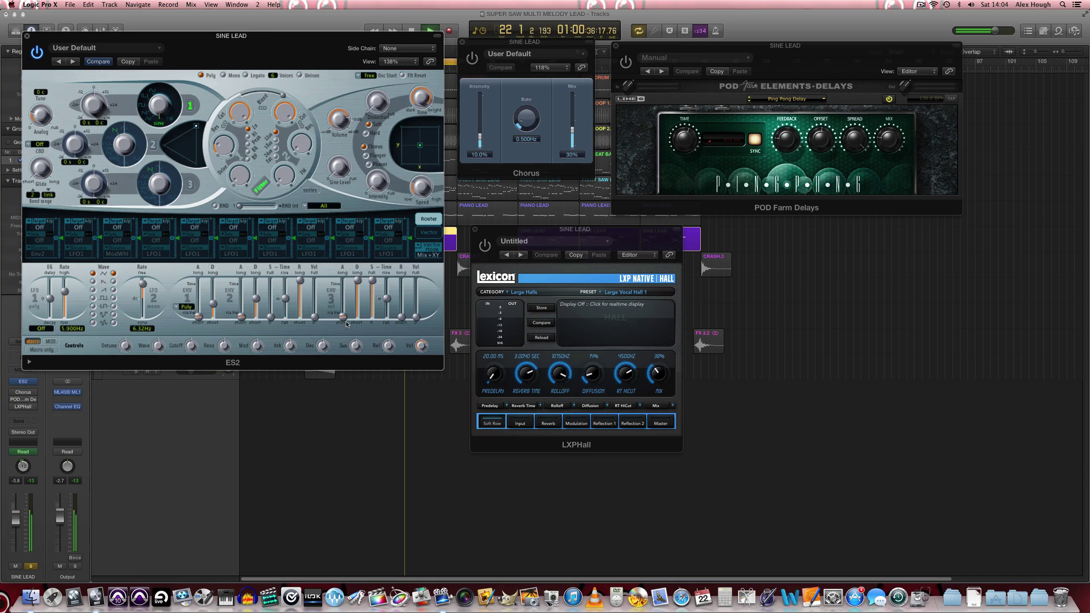
{"action": "mouse_move", "coordinate": [344, 321]}
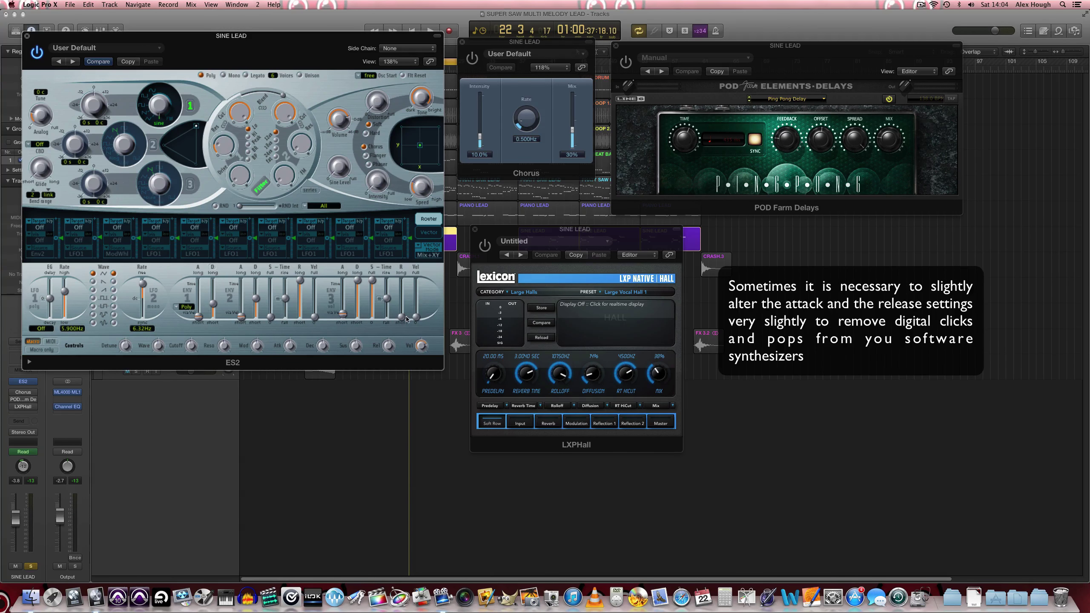
{"action": "mouse_move", "coordinate": [404, 317]}
{"action": "key", "text": "space"}
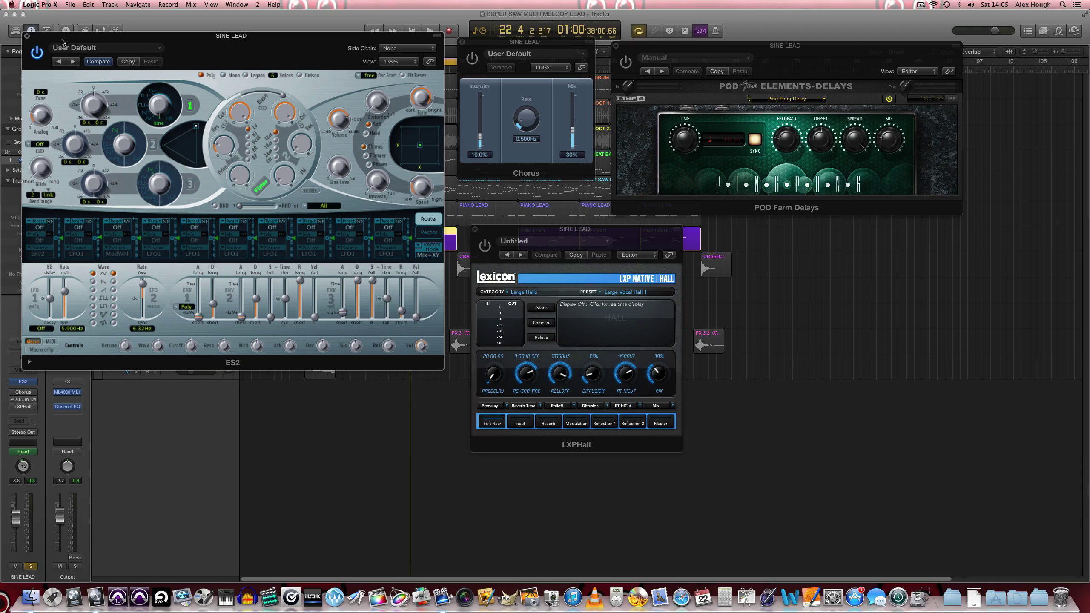
Step: Enable the Chorus and set its intensity to 17% and mix to 46% while the sine lead plays
{"action": "left_click", "coordinate": [477, 74]}
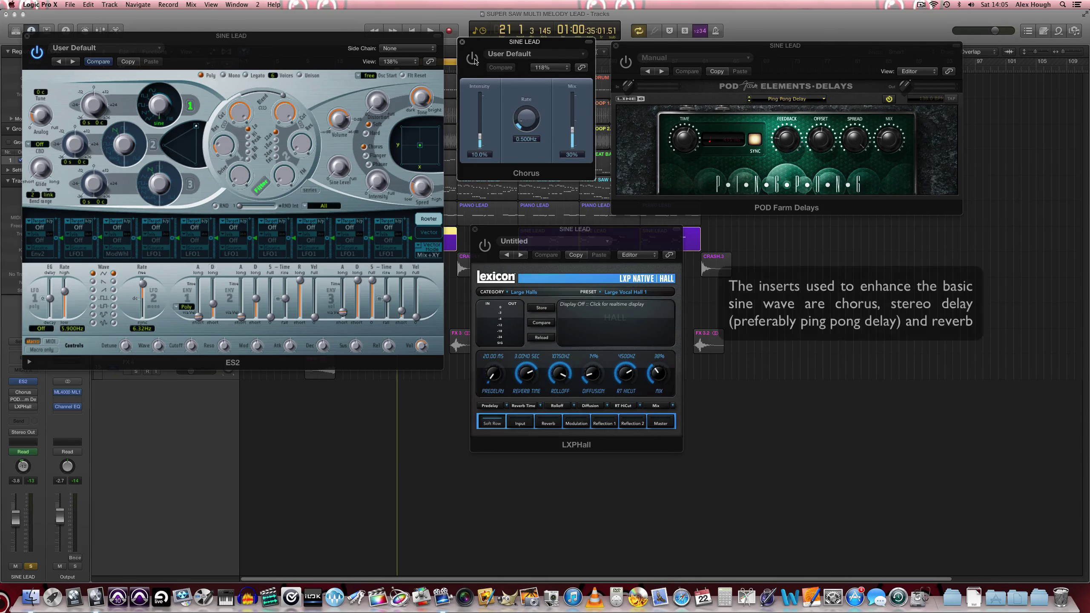
{"action": "key", "text": "space"}
{"action": "left_click", "coordinate": [473, 59]}
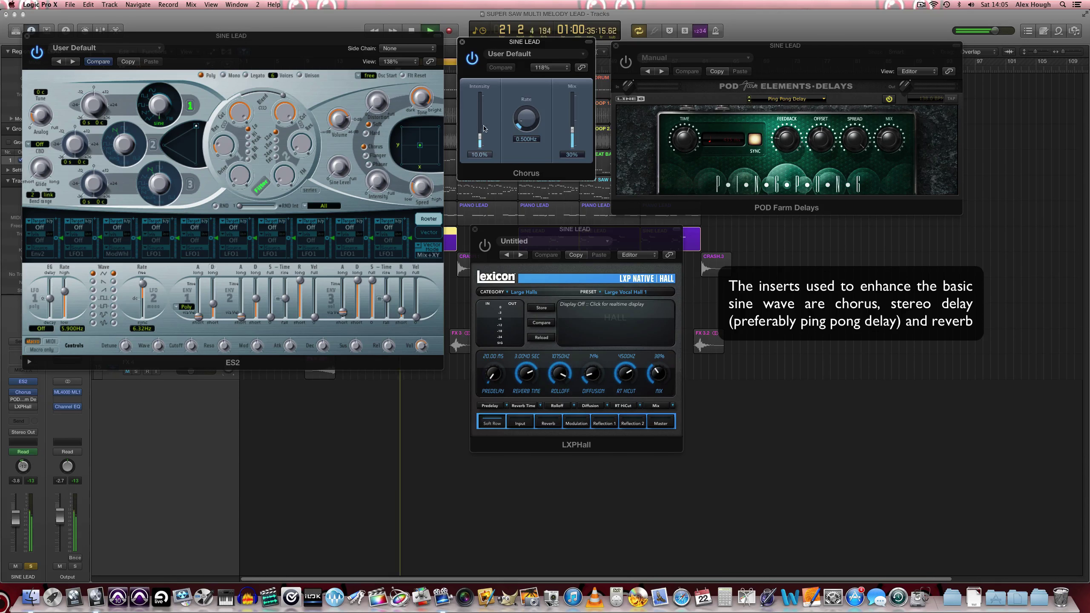
{"action": "left_click_drag", "start_coordinate": [481, 137], "coordinate": [480, 135]}
{"action": "mouse_move", "coordinate": [573, 131]}
{"action": "left_mouse_down"}
{"action": "mouse_move", "coordinate": [573, 98]}
{"action": "mouse_move", "coordinate": [573, 120]}
{"action": "left_mouse_up"}
{"action": "left_click_drag", "start_coordinate": [483, 138], "coordinate": [483, 134]}
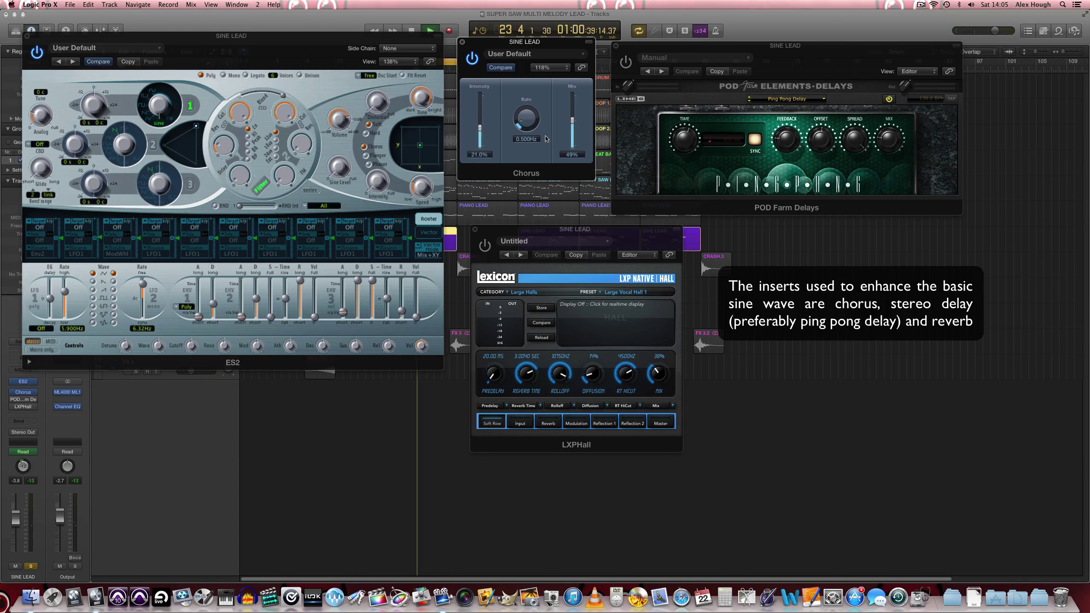
{"action": "left_click_drag", "start_coordinate": [574, 124], "coordinate": [574, 123]}
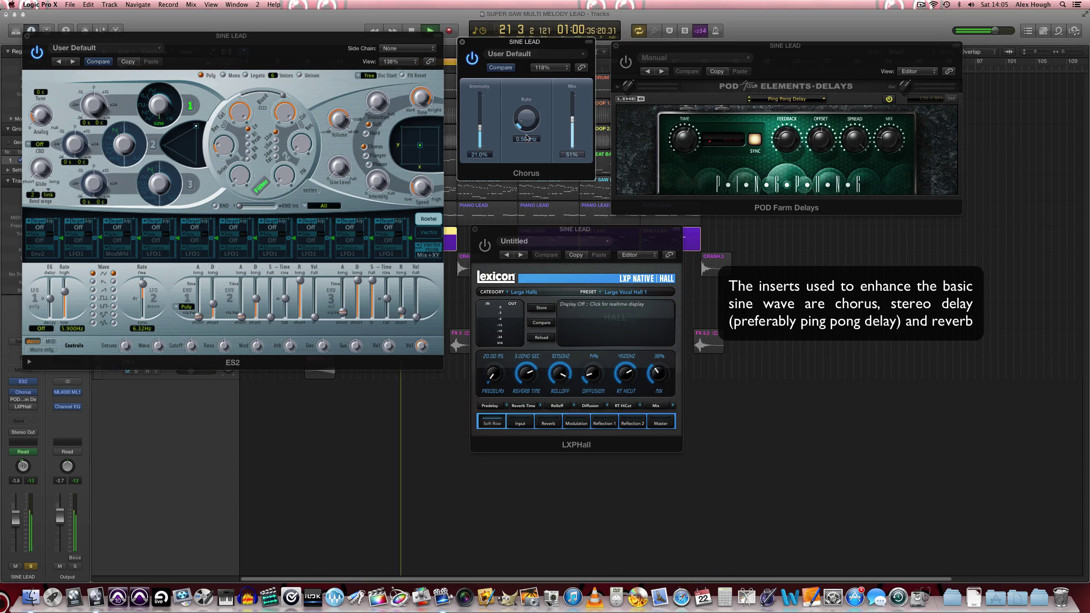
{"action": "left_click_drag", "start_coordinate": [481, 130], "coordinate": [481, 133]}
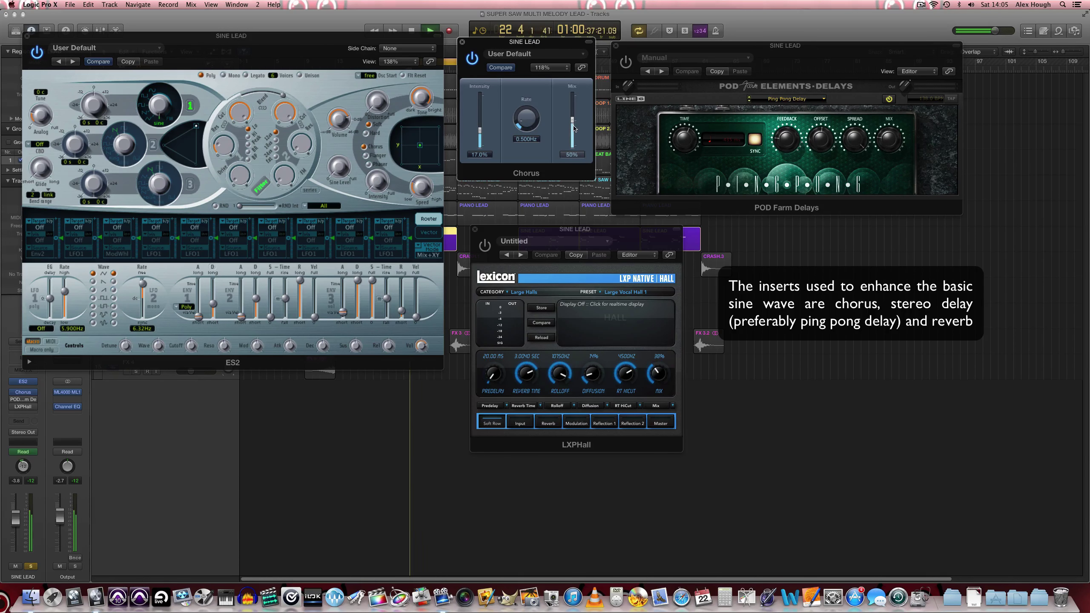
{"action": "left_click_drag", "start_coordinate": [572, 133], "coordinate": [572, 136]}
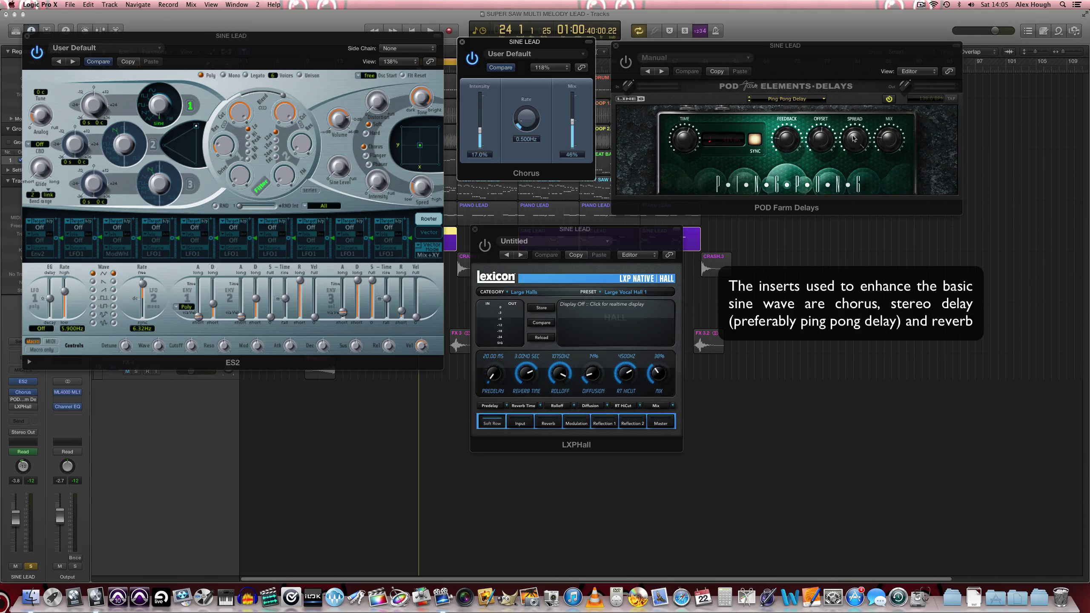
Step: Enable the POD Farm ping pong delay and adjust its mix and feedback while the sine lead plays
{"action": "left_click", "coordinate": [625, 71]}
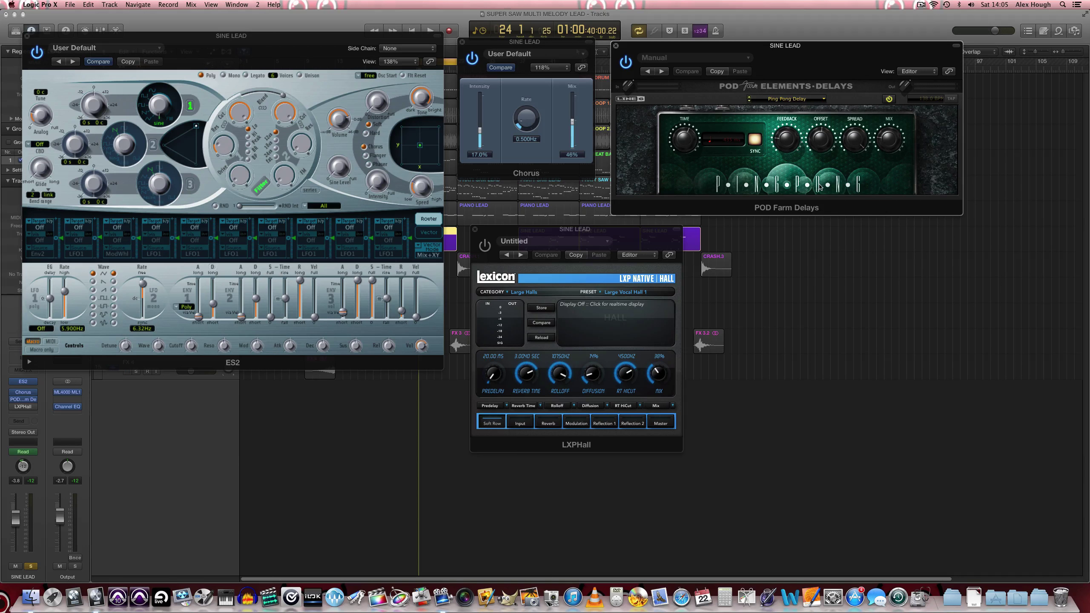
{"action": "left_click", "coordinate": [564, 165]}
{"action": "key", "text": "space"}
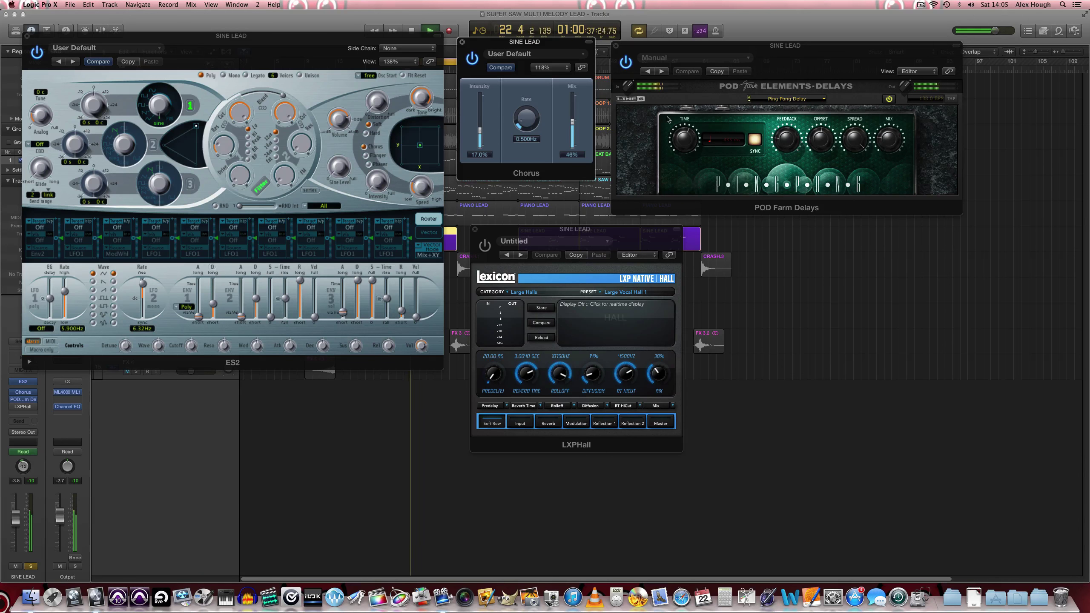
{"action": "left_click", "coordinate": [886, 142]}
{"action": "left_click_drag", "start_coordinate": [886, 138], "coordinate": [887, 137]}
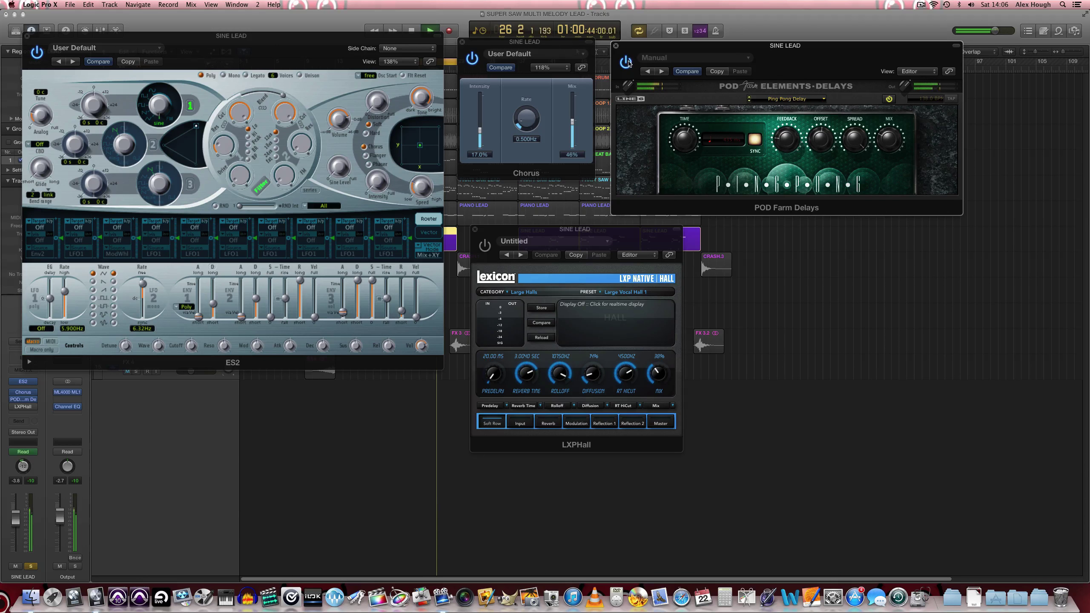
{"action": "left_click_drag", "start_coordinate": [887, 136], "coordinate": [887, 131]}
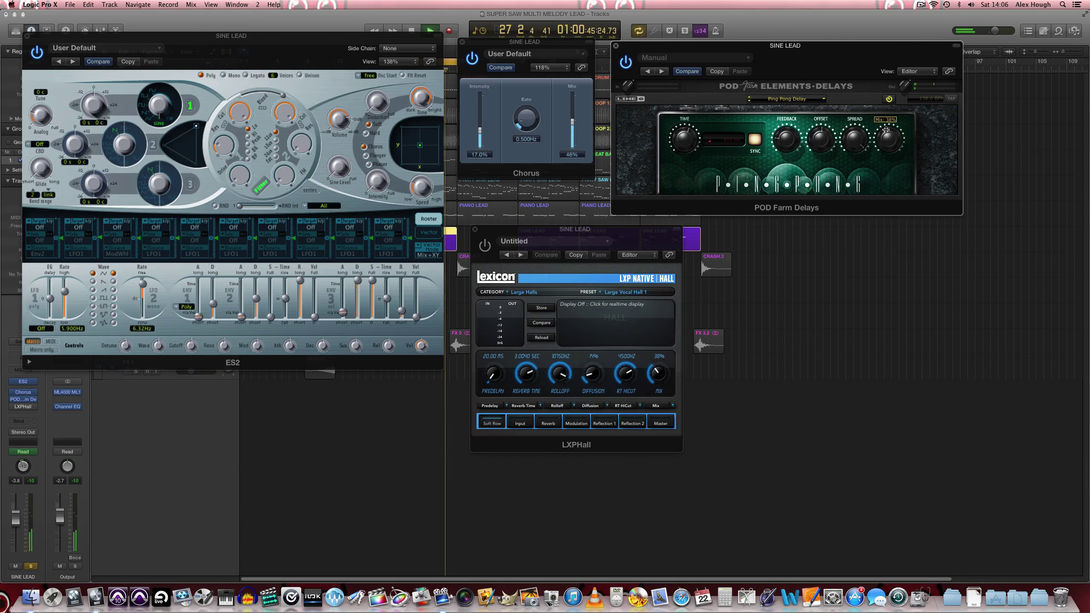
{"action": "left_click_drag", "start_coordinate": [787, 134], "coordinate": [797, 137]}
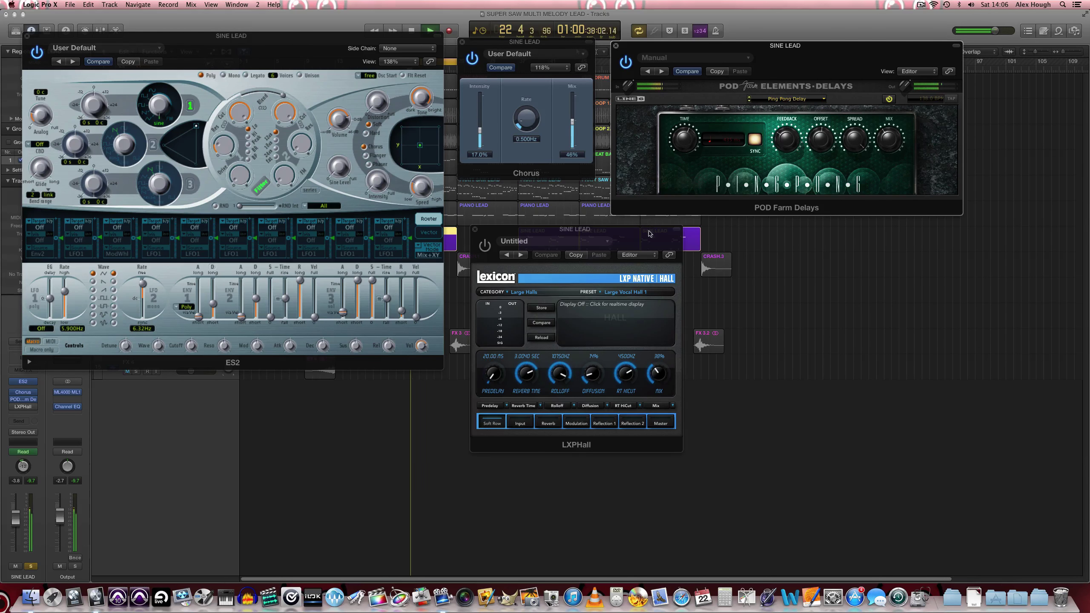
Step: Enable the LXPHall reverb with its mix at 38% and audition it on the sine lead
{"action": "left_click", "coordinate": [484, 247]}
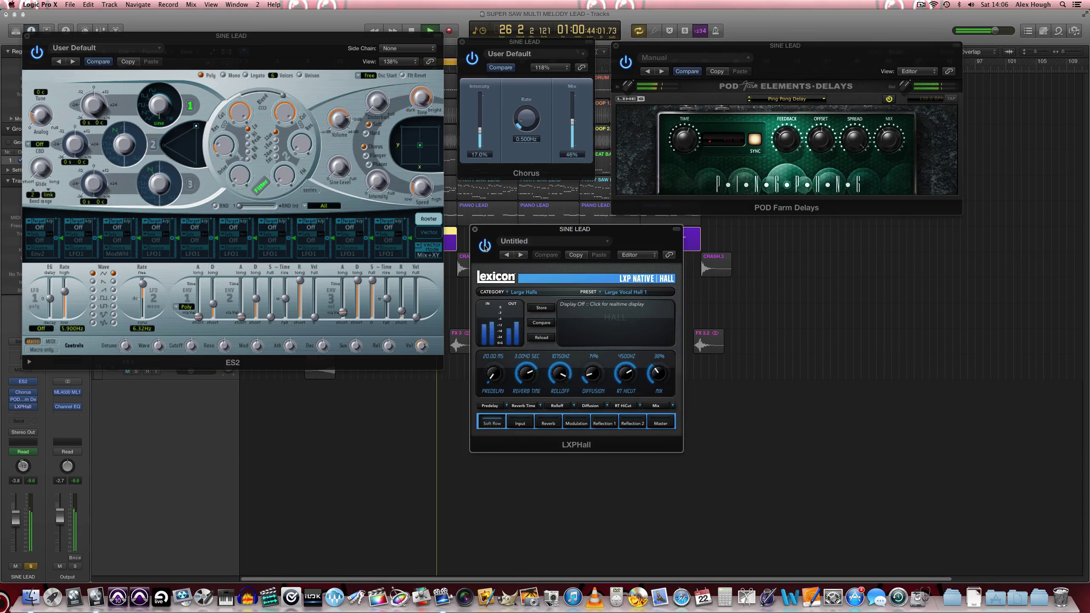
{"action": "left_click_drag", "start_coordinate": [657, 370], "coordinate": [658, 370]}
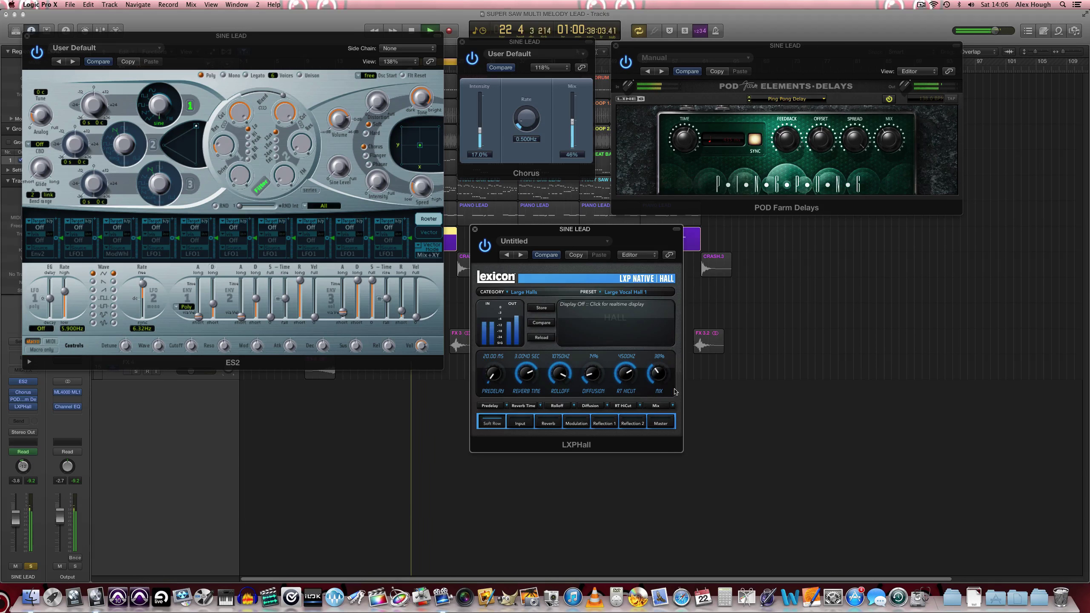
{"action": "key", "text": "space"}
{"action": "key", "text": "space"}
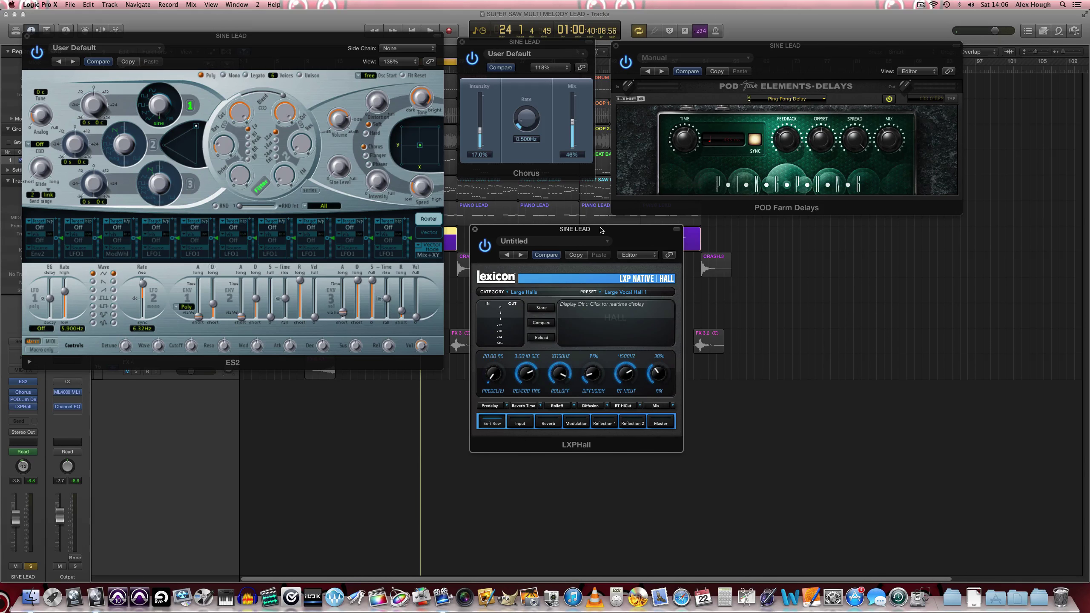
Step: Close the SINE LEAD track's POD Farm Delays, LXPHall, Chorus and ES2 windows
{"action": "left_click", "coordinate": [617, 47]}
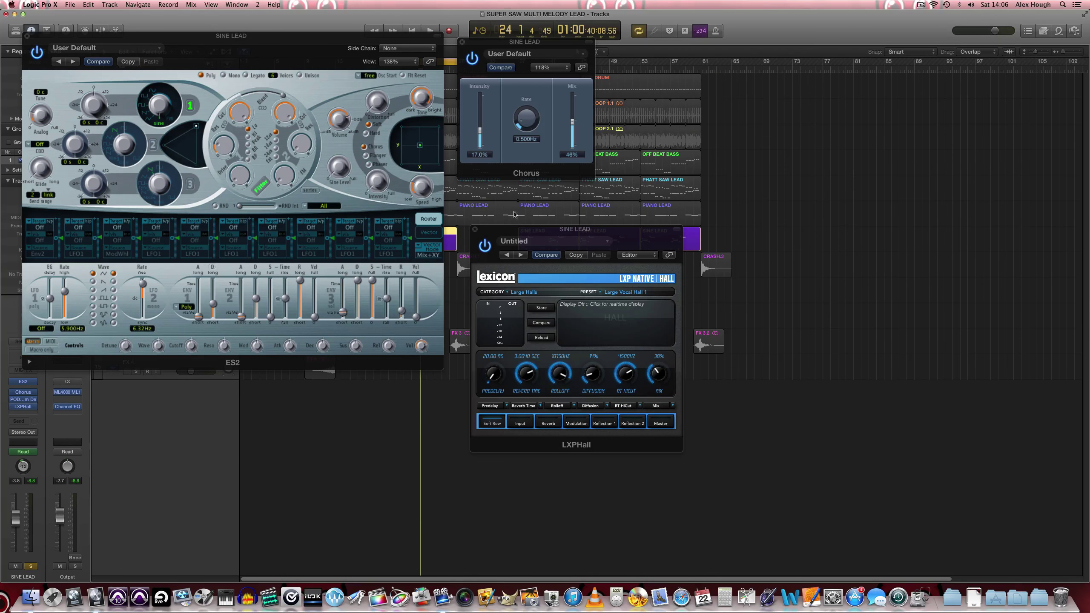
{"action": "left_click", "coordinate": [475, 229]}
{"action": "left_click", "coordinate": [462, 41]}
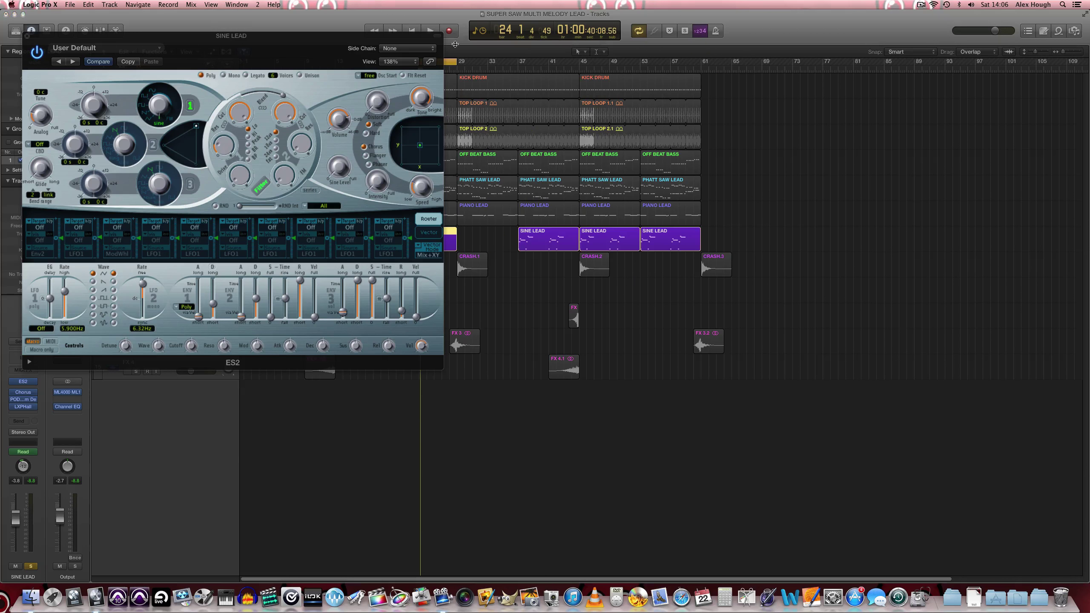
{"action": "left_click", "coordinate": [27, 37]}
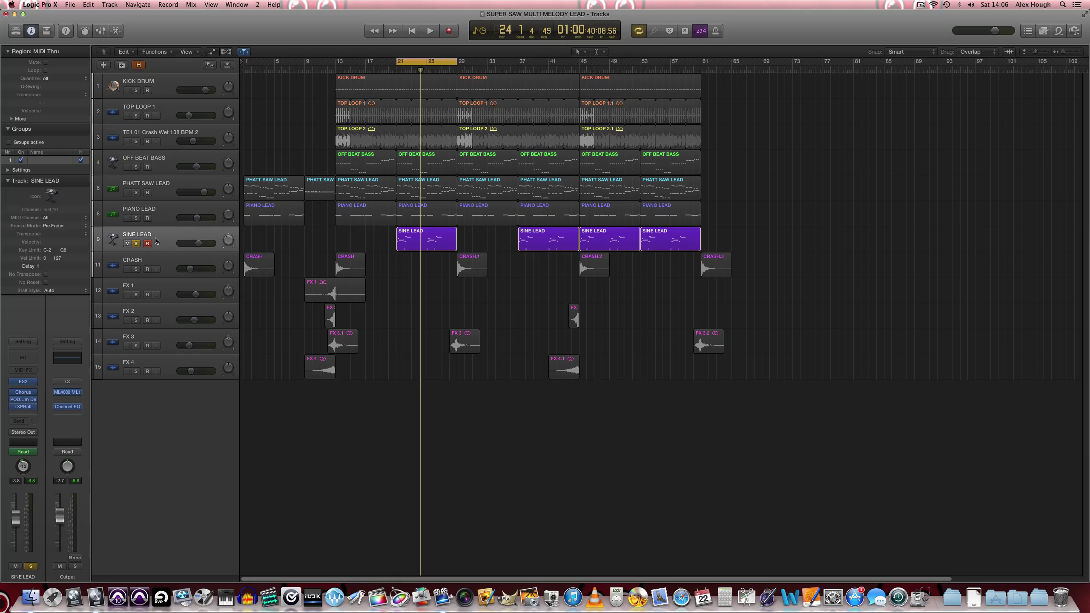
Step: Solo the PHATT SAW LEAD alongside the SINE LEAD, start playback and open the saw lead's V-Station
{"action": "left_click", "coordinate": [136, 193]}
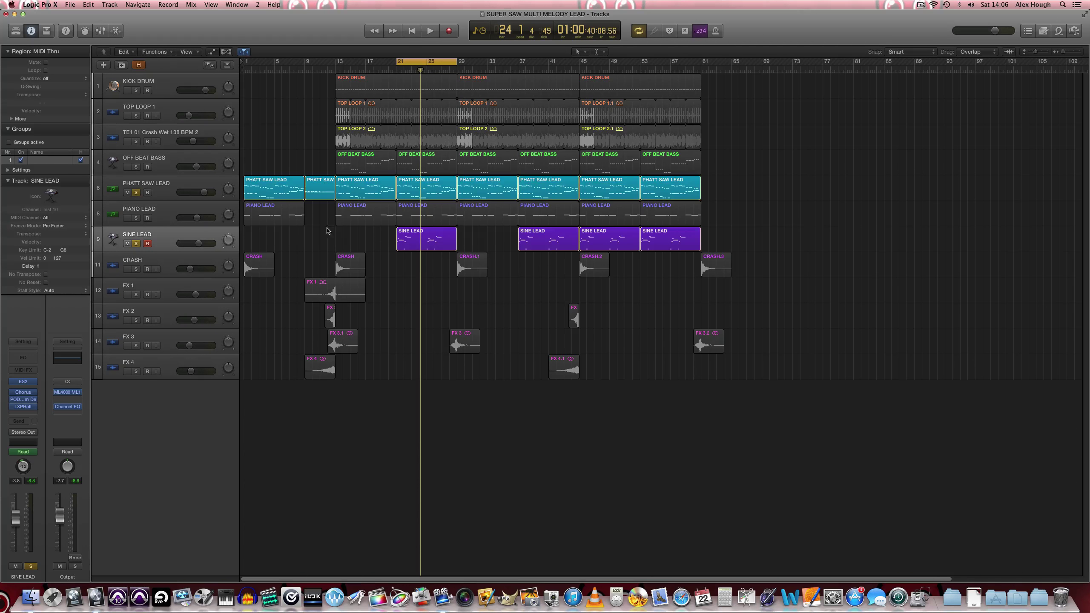
{"action": "key", "text": "space"}
{"action": "left_click", "coordinate": [156, 184]}
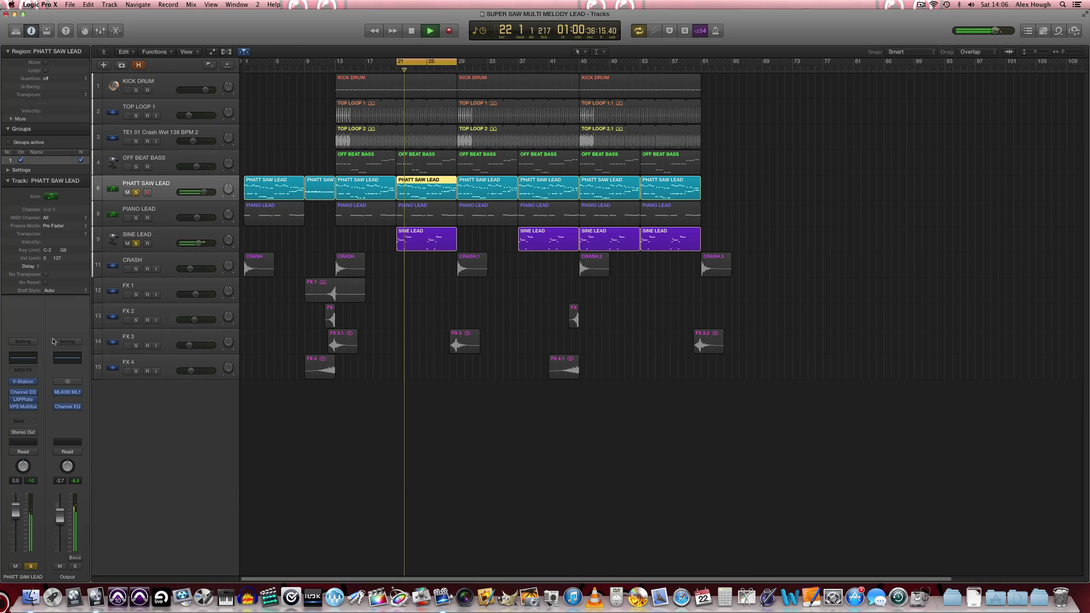
{"action": "left_click", "coordinate": [22, 381]}
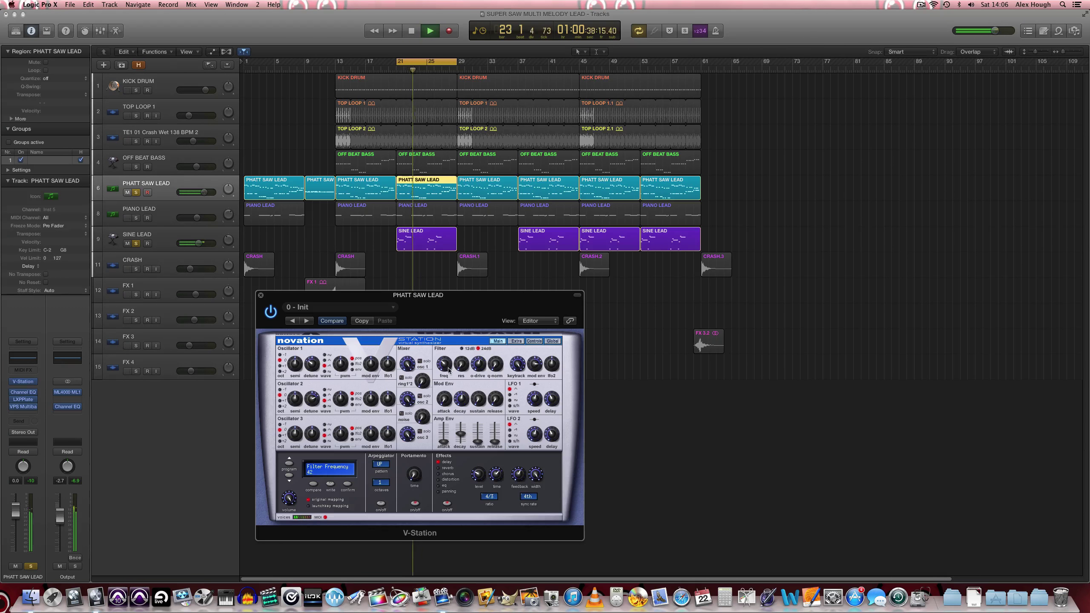
Step: Raise V-Station's filter frequency and set its amp decay to 115 during playback, closing the synth after stopping
{"action": "left_click_drag", "start_coordinate": [448, 370], "coordinate": [445, 351]}
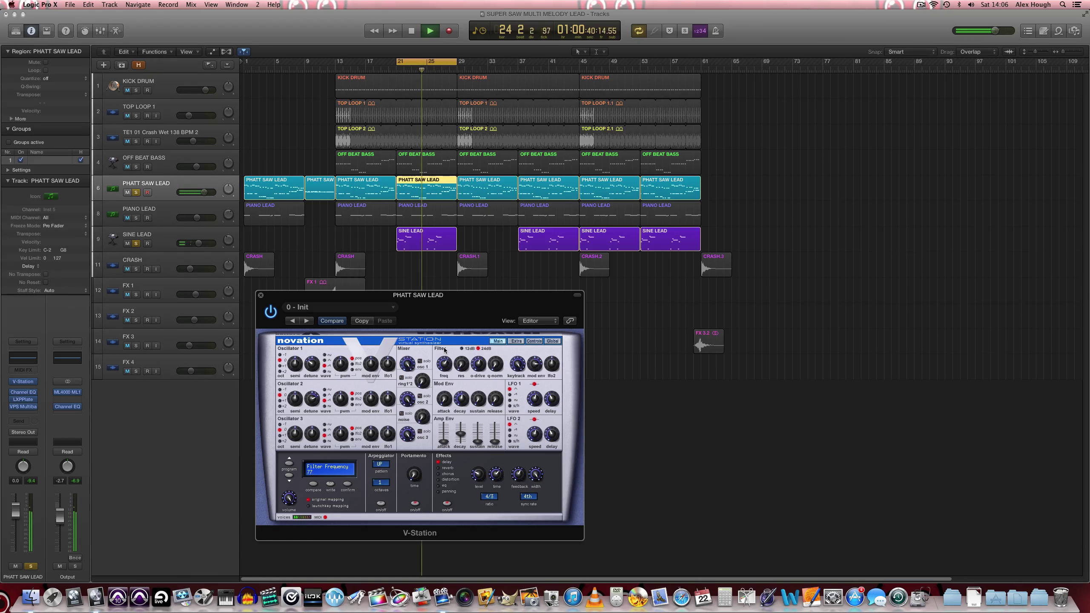
{"action": "left_click_drag", "start_coordinate": [460, 435], "coordinate": [463, 427]}
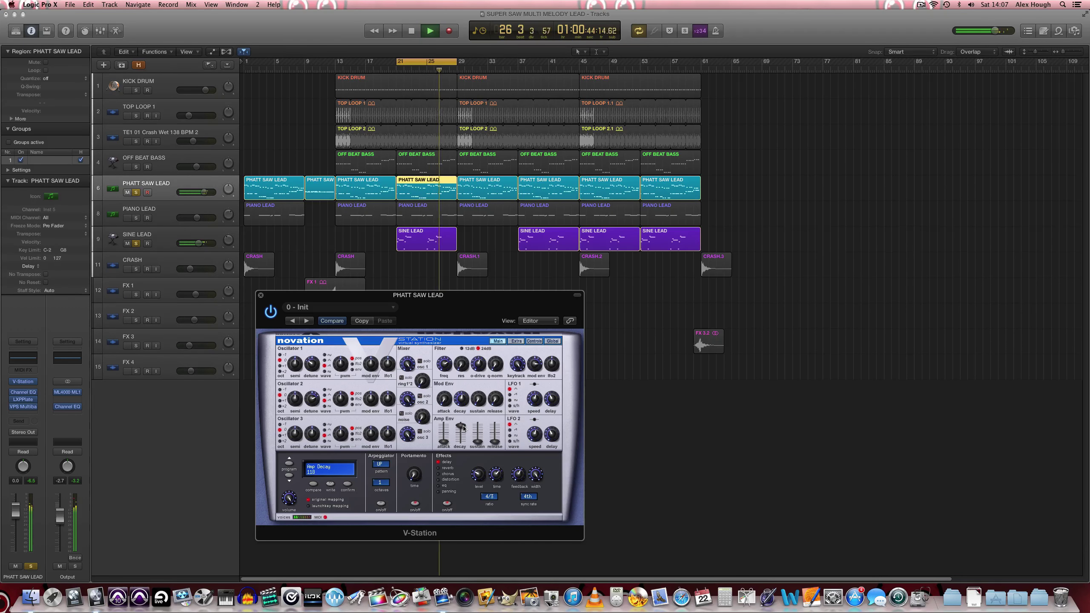
{"action": "mouse_move", "coordinate": [444, 364]}
{"action": "left_mouse_down"}
{"action": "mouse_move", "coordinate": [442, 343]}
{"action": "mouse_move", "coordinate": [445, 375]}
{"action": "mouse_move", "coordinate": [444, 342]}
{"action": "mouse_move", "coordinate": [445, 355]}
{"action": "left_mouse_up"}
{"action": "key", "text": "space"}
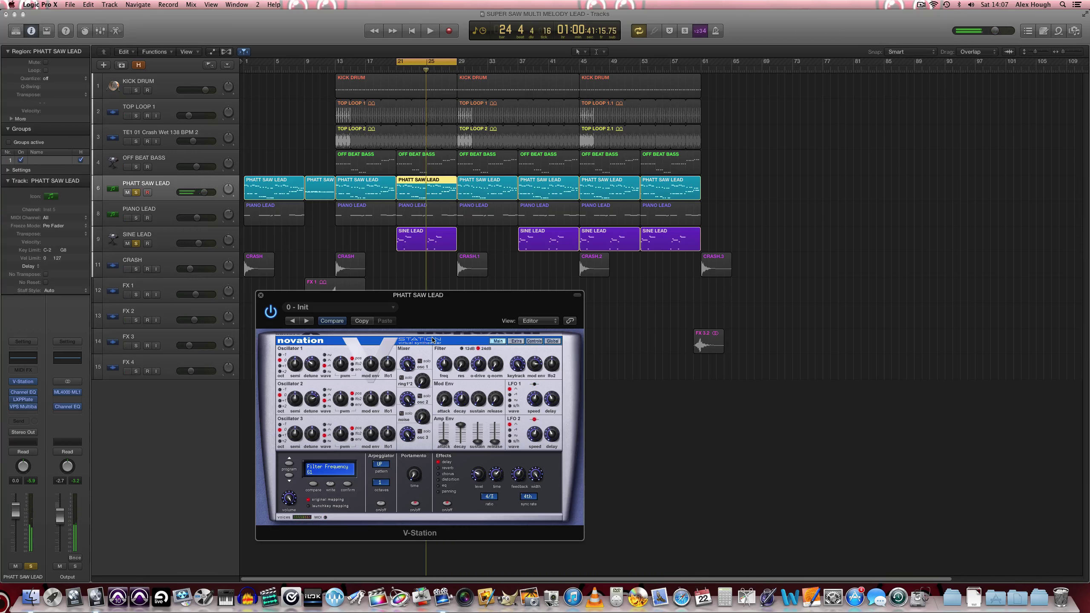
{"action": "left_click", "coordinate": [261, 296]}
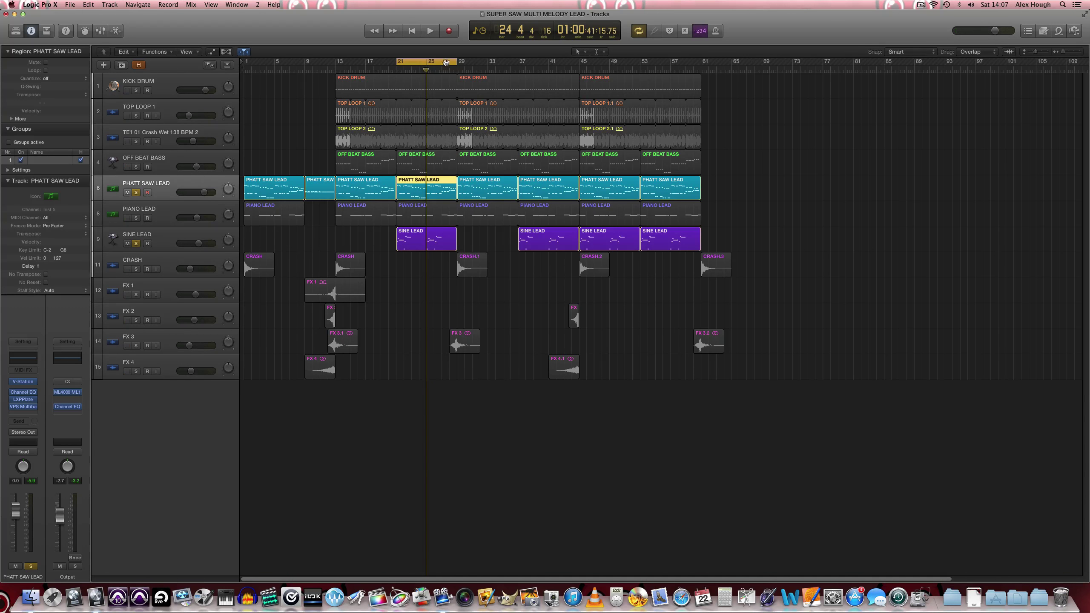
Step: Extend the cycle range to bars 1 to 29 and zoom in on the arrangement's opening bars
{"action": "mouse_move", "coordinate": [437, 62]}
{"action": "left_mouse_down"}
{"action": "mouse_move", "coordinate": [284, 63]}
{"action": "mouse_move", "coordinate": [446, 69]}
{"action": "left_mouse_up"}
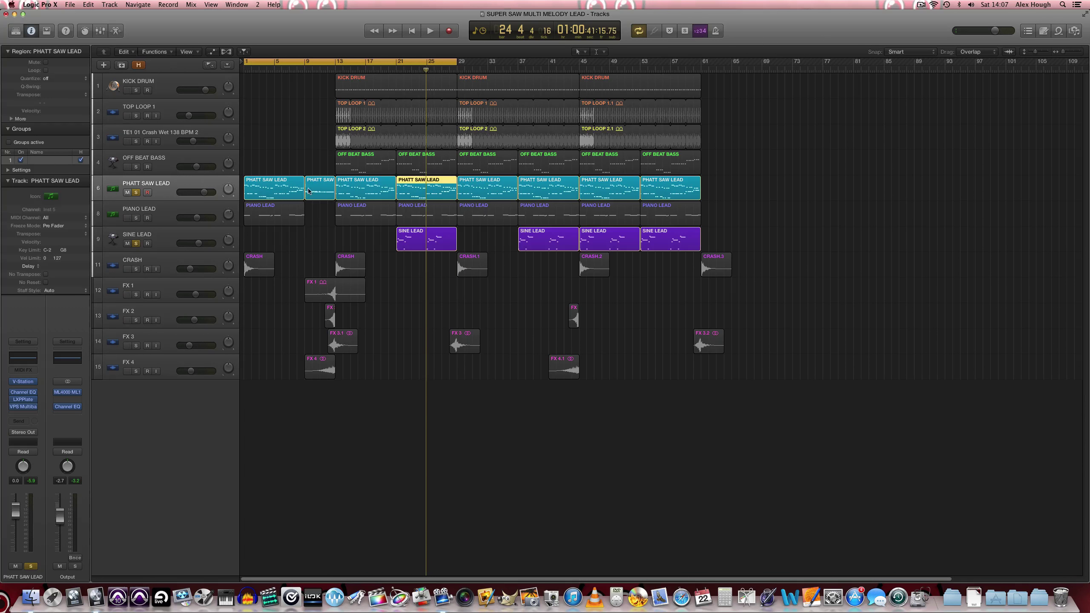
{"action": "key", "text": "super+Right"}
{"action": "key", "text": "super+Right"}
{"action": "key", "text": "super+Right"}
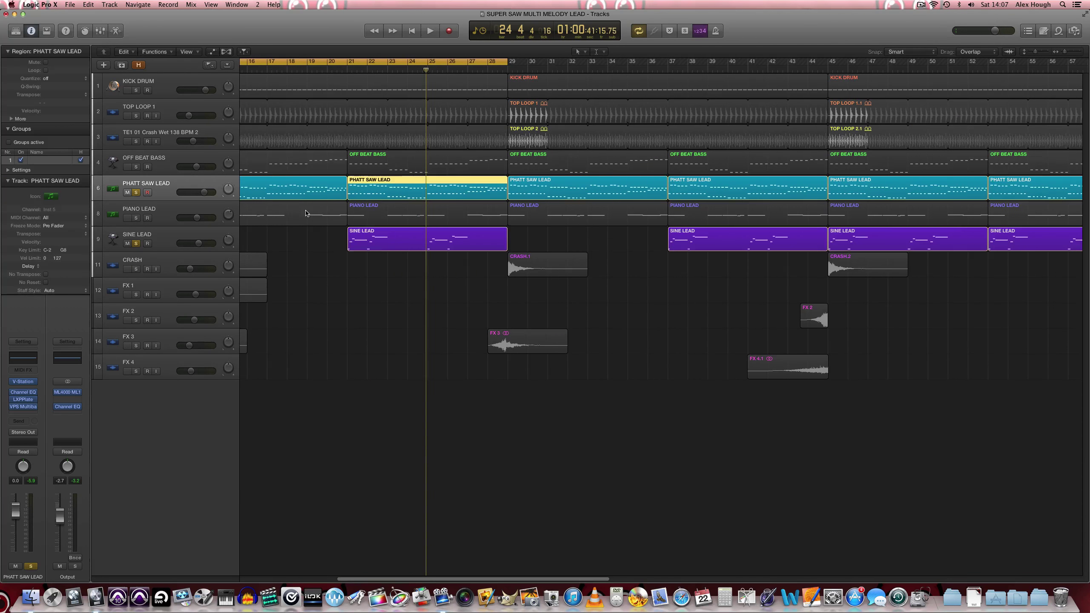
{"action": "scroll", "coordinate": [306, 219], "scroll_direction": "left", "scroll_amount": 8}
{"action": "left_click", "coordinate": [337, 156]}
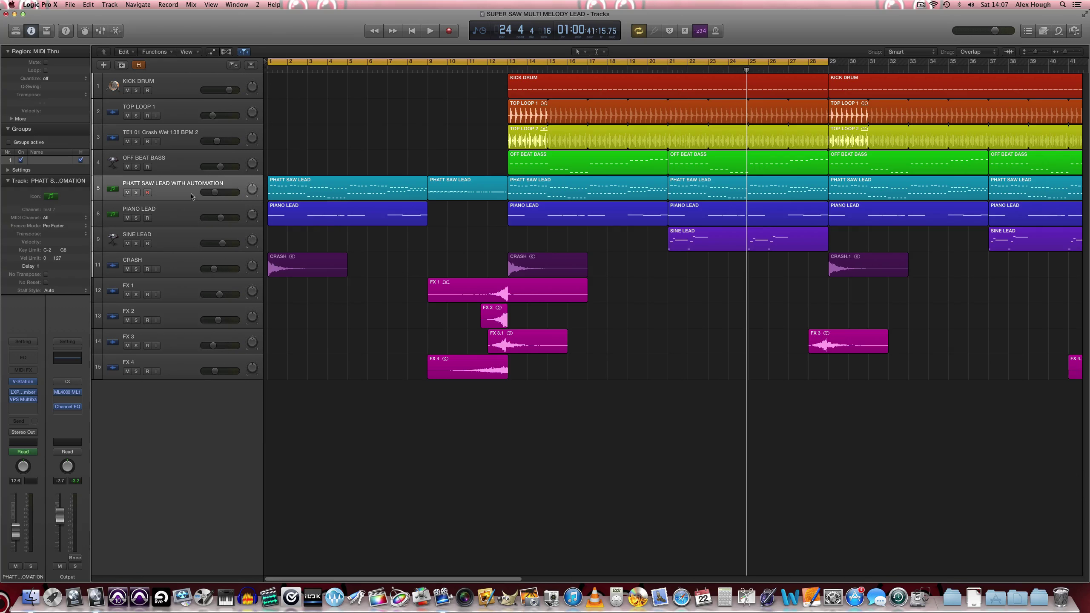
Step: Show the V-Station filter frequency and amp decay automation on the PHATT SAW LEAD WITH AUTOMATION track, enlarged for inspection
{"action": "left_click", "coordinate": [169, 186]}
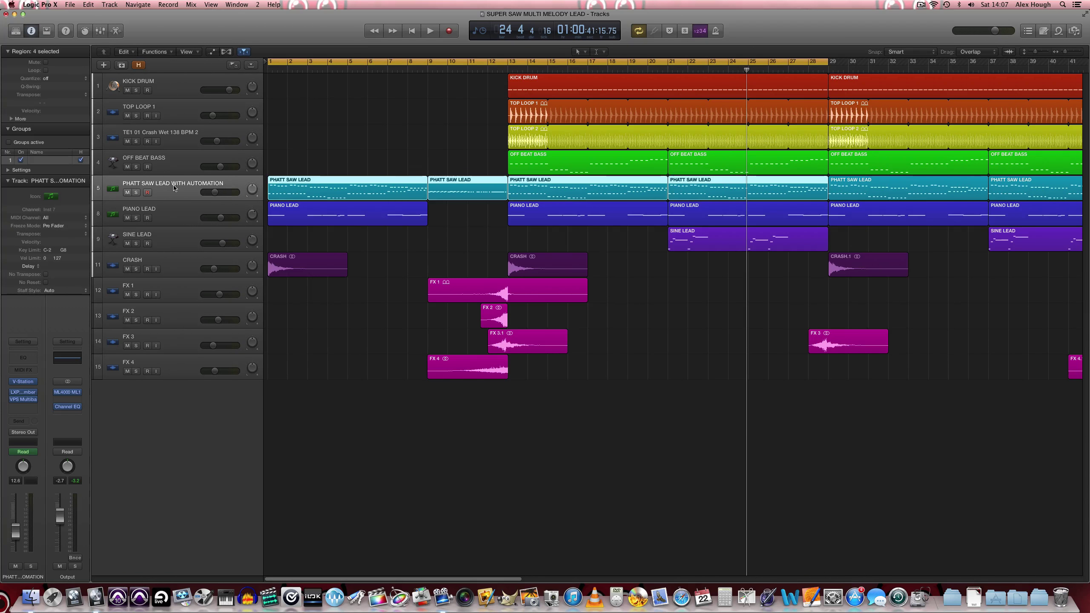
{"action": "left_click", "coordinate": [319, 189]}
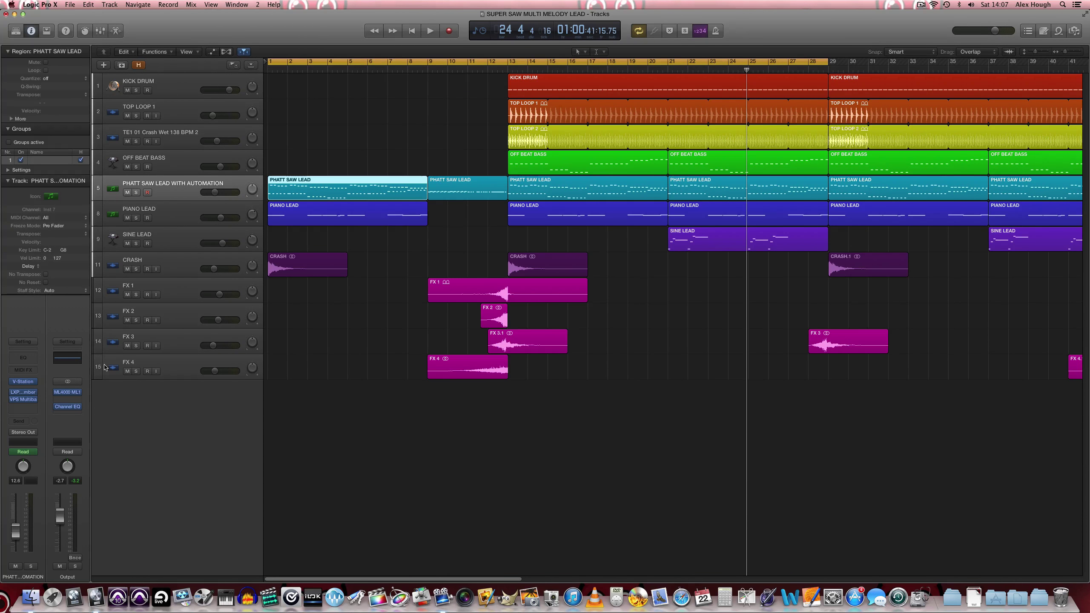
{"action": "key", "text": "Return"}
{"action": "key", "text": "a"}
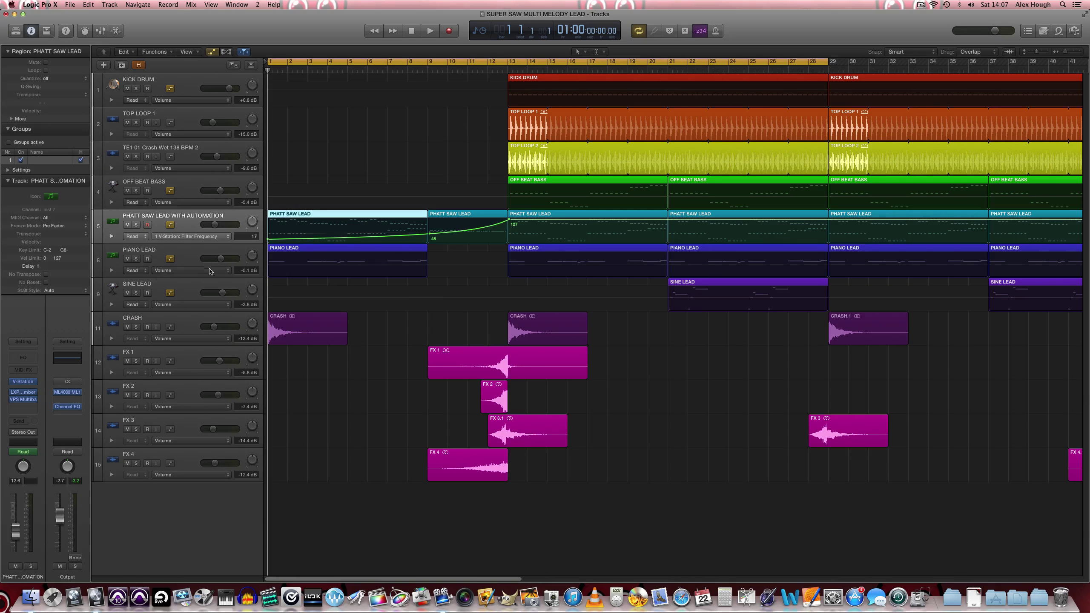
{"action": "left_click", "coordinate": [112, 236]}
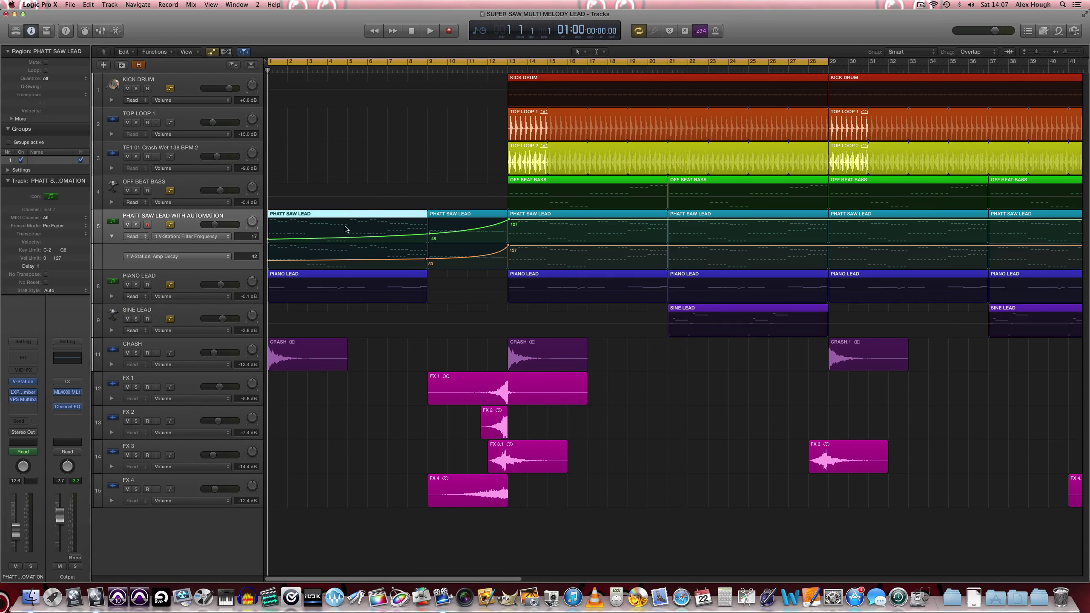
{"action": "key", "text": "super+Down"}
{"action": "key", "text": "super+Down"}
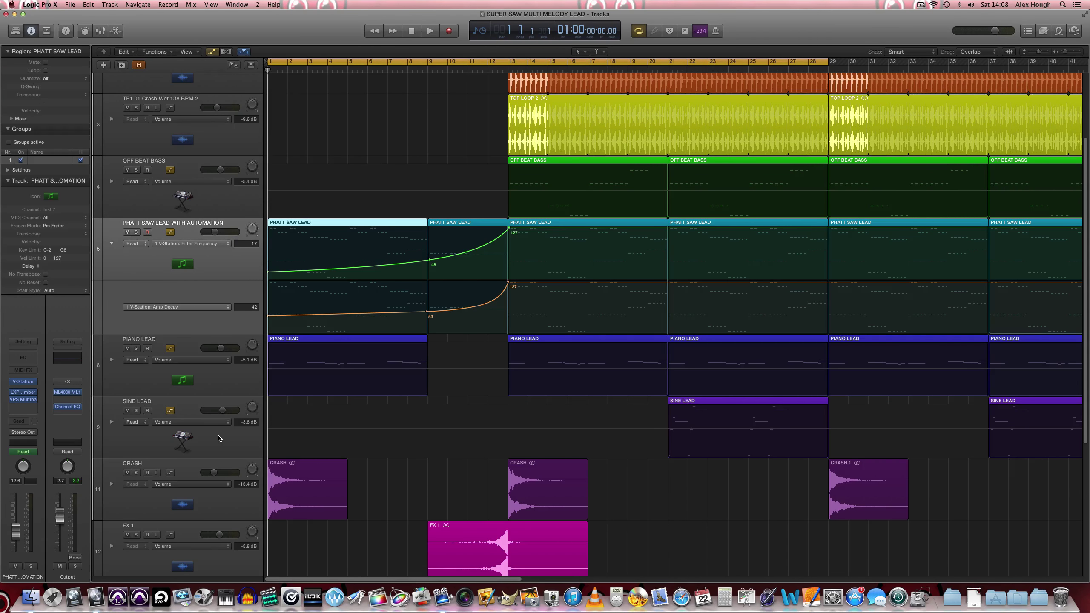
Step: Hide the automation, fit the whole arrangement in view and play it from the start with cycling off
{"action": "key", "text": "a"}
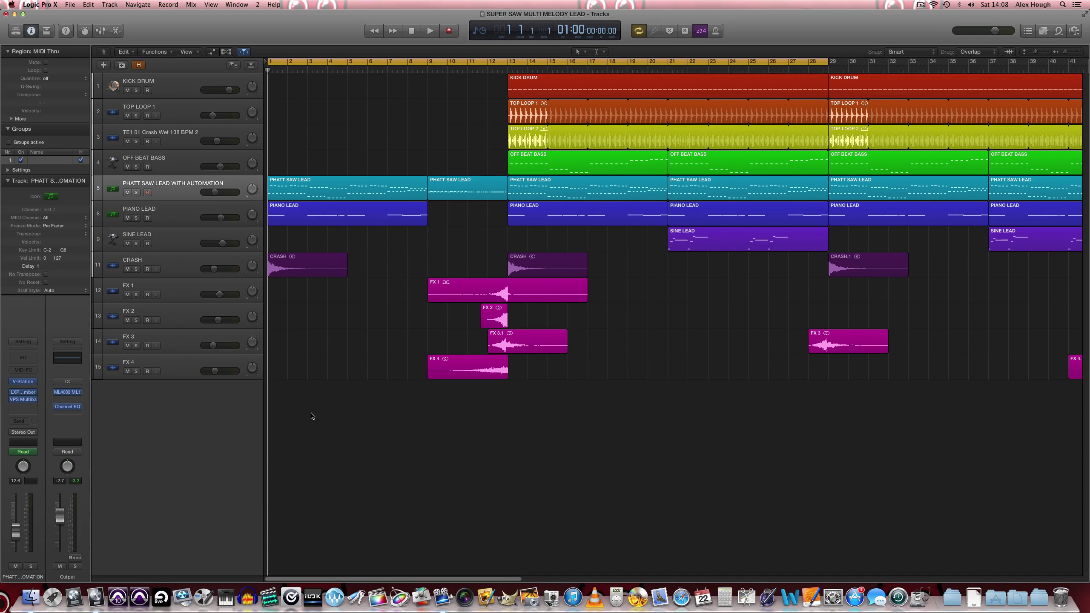
{"action": "key", "text": "z"}
{"action": "key", "text": "space"}
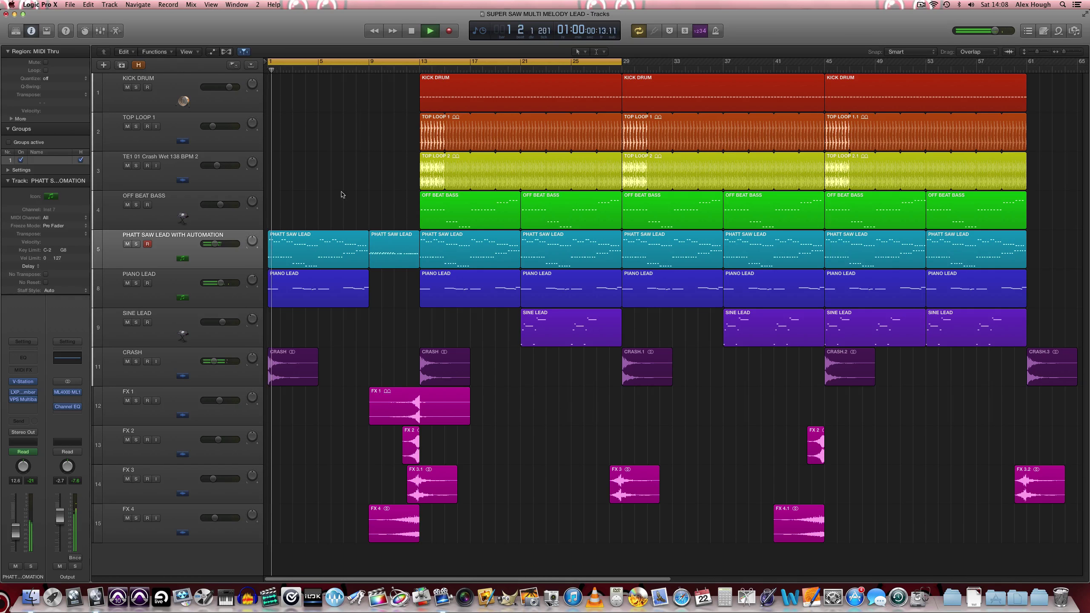
{"action": "key", "text": "c"}
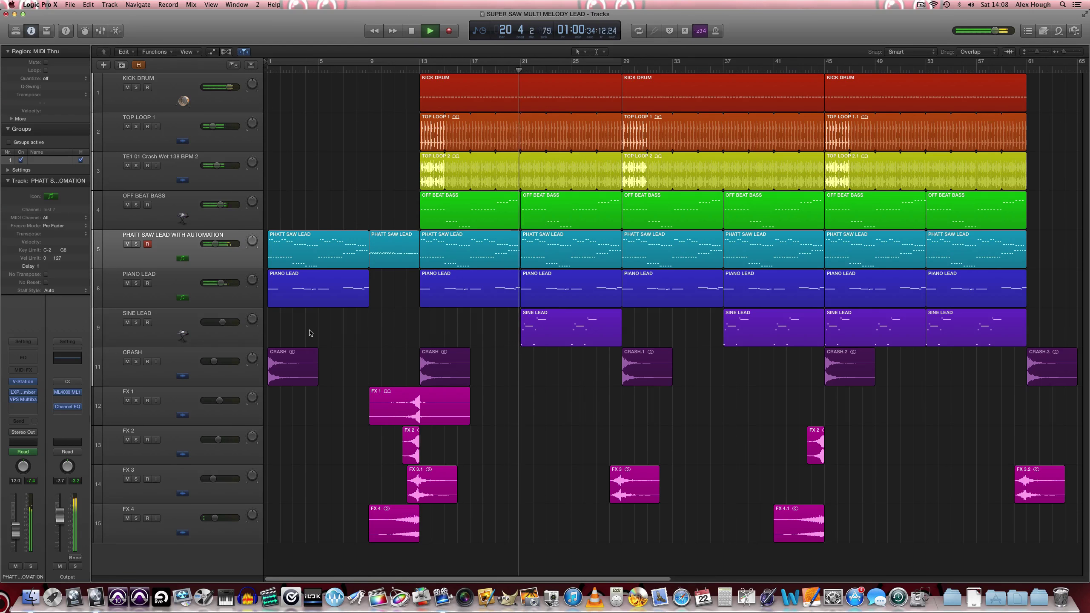
Step: Select the SINE LEAD track during playback, then stop and return the playhead to the project start
{"action": "left_click", "coordinate": [236, 330]}
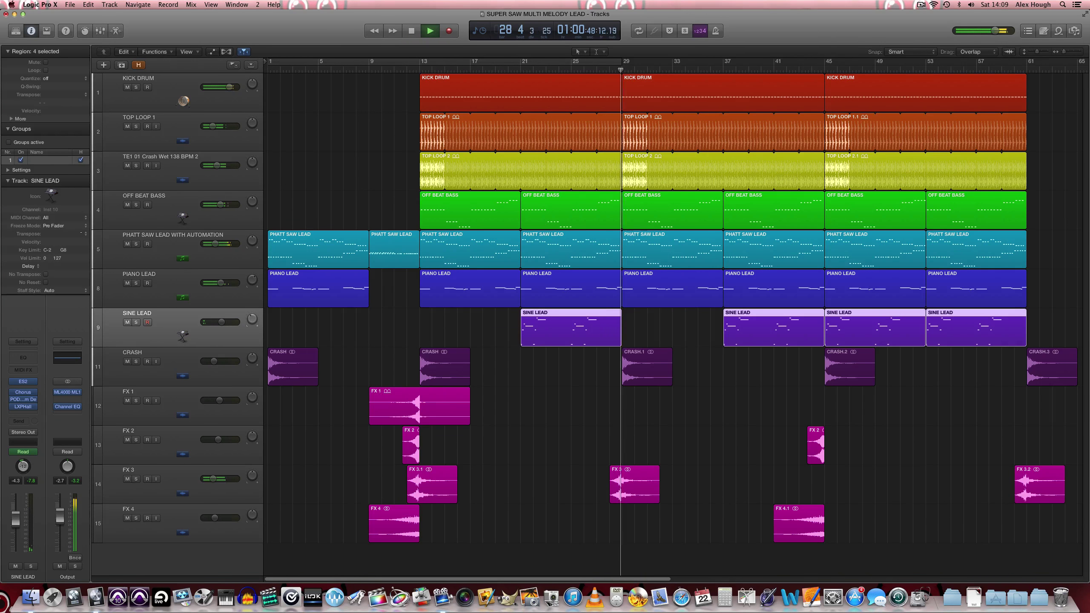
{"action": "left_click", "coordinate": [80, 233]}
{"action": "left_click", "coordinate": [365, 357]}
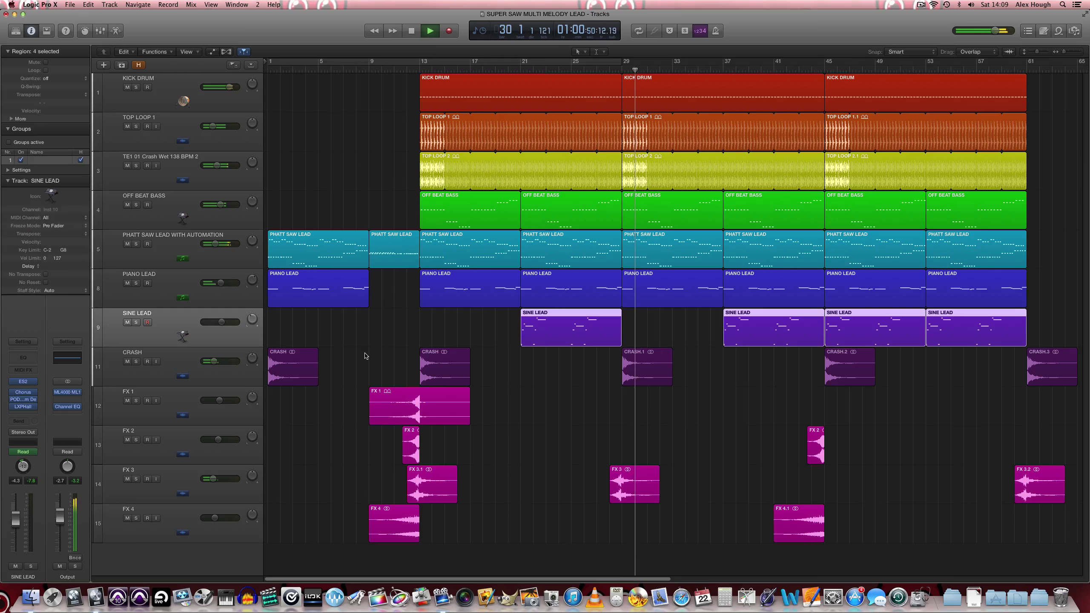
{"action": "key", "text": "space"}
{"action": "left_click", "coordinate": [419, 357]}
{"action": "key", "text": "Return"}
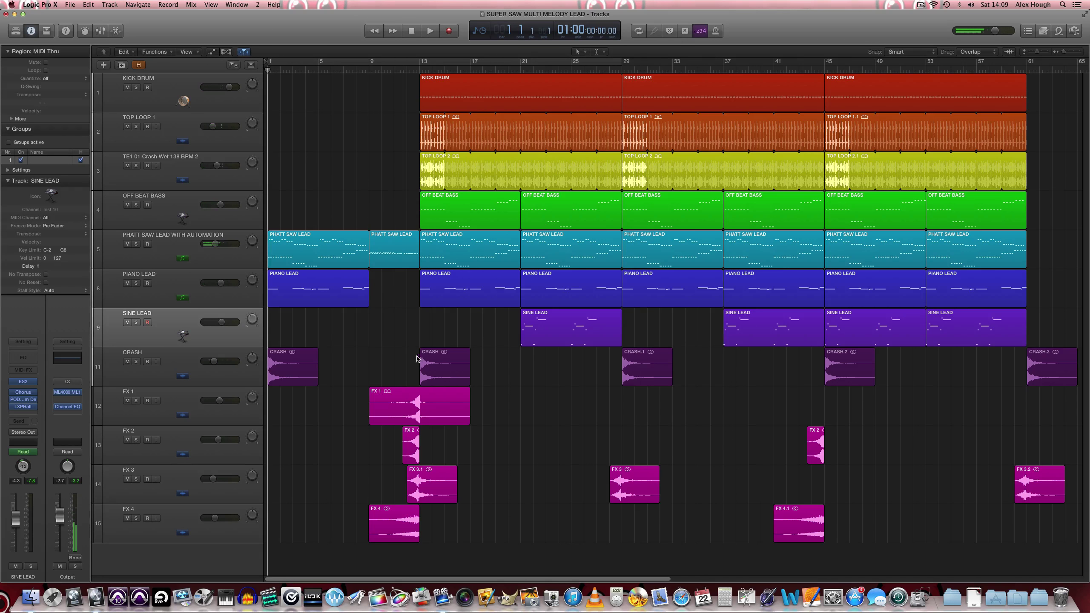
Step: Turn on cycling over bars 21 to 29 and solo the PHATT SAW, PIANO and SINE LEAD tracks
{"action": "left_click", "coordinate": [180, 263]}
{"action": "key", "text": "c"}
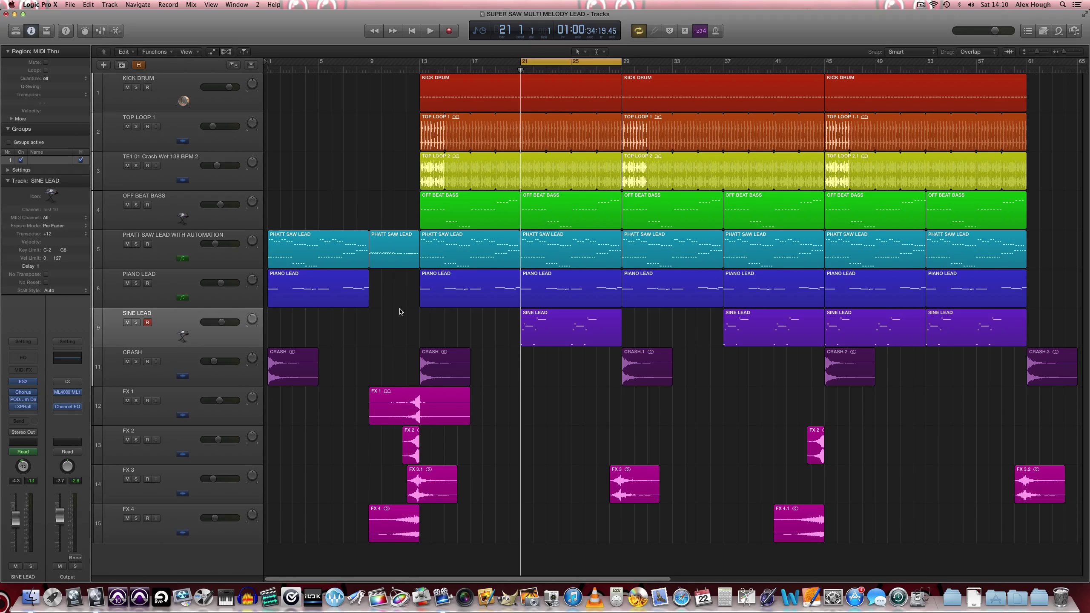
{"action": "left_click", "coordinate": [136, 244]}
{"action": "left_click", "coordinate": [135, 283]}
{"action": "left_click", "coordinate": [136, 322]}
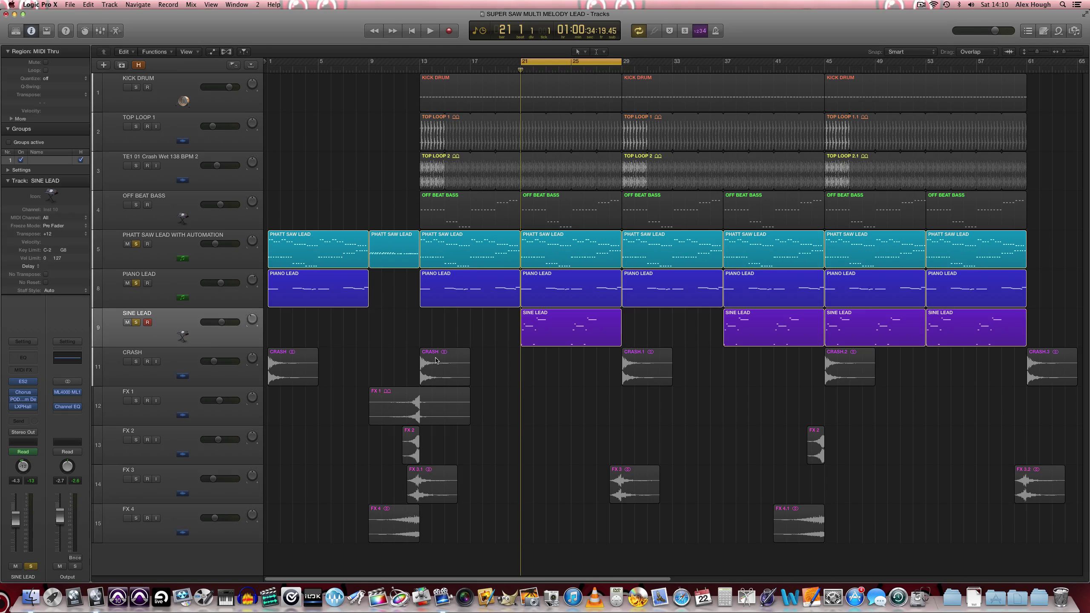
Step: Enlarge the three soloed lead regions at bars 21 to 29 to examine their MIDI note patterns
{"action": "key", "text": "super+Right"}
{"action": "key", "text": "super+Right"}
{"action": "key", "text": "super+Right"}
{"action": "key", "text": "super+Right"}
{"action": "key", "text": "super+Right"}
{"action": "key", "text": "super+Down"}
{"action": "key", "text": "super+Down"}
{"action": "key", "text": "super+Down"}
{"action": "key", "text": "super+Down"}
{"action": "key", "text": "super+Down"}
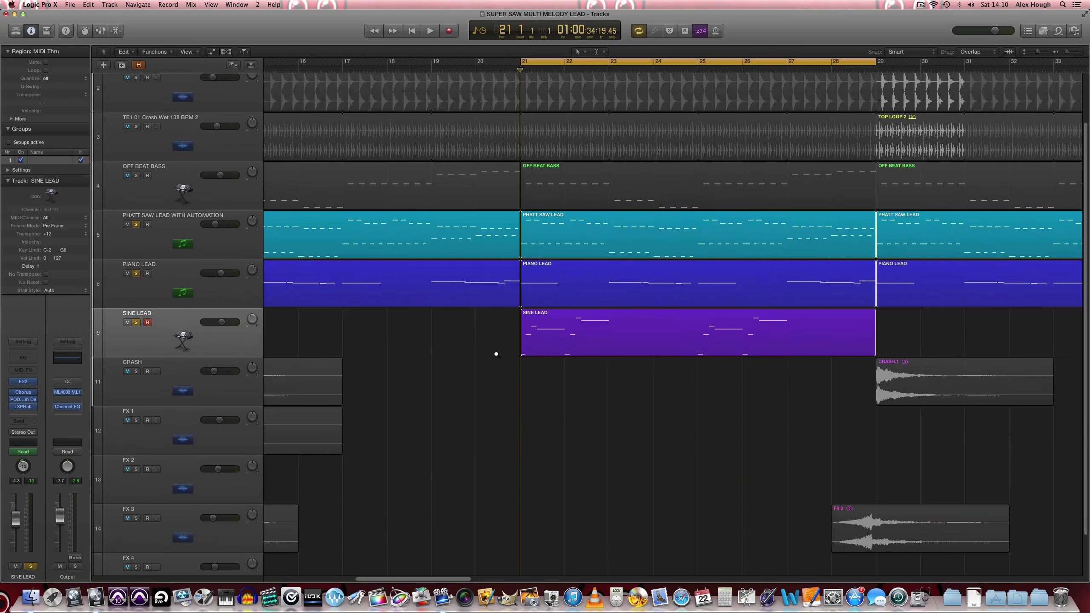
{"action": "scroll", "coordinate": [514, 378], "scroll_direction": "right", "scroll_amount": 5}
{"action": "scroll", "coordinate": [514, 378], "scroll_direction": "left", "scroll_amount": 2}
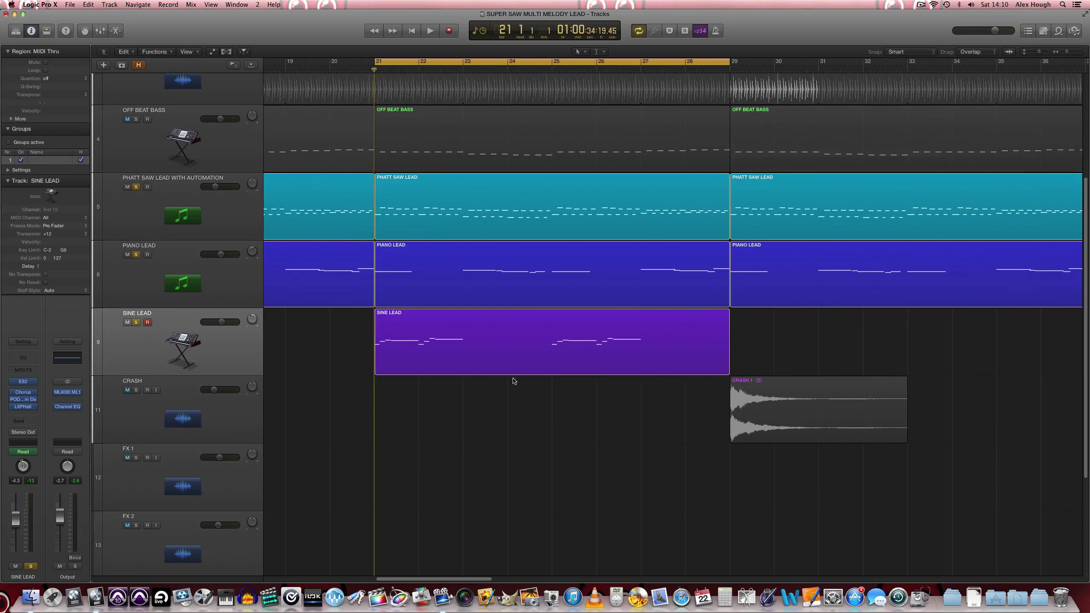
{"action": "key", "text": "super+Down"}
{"action": "key", "text": "super+Down"}
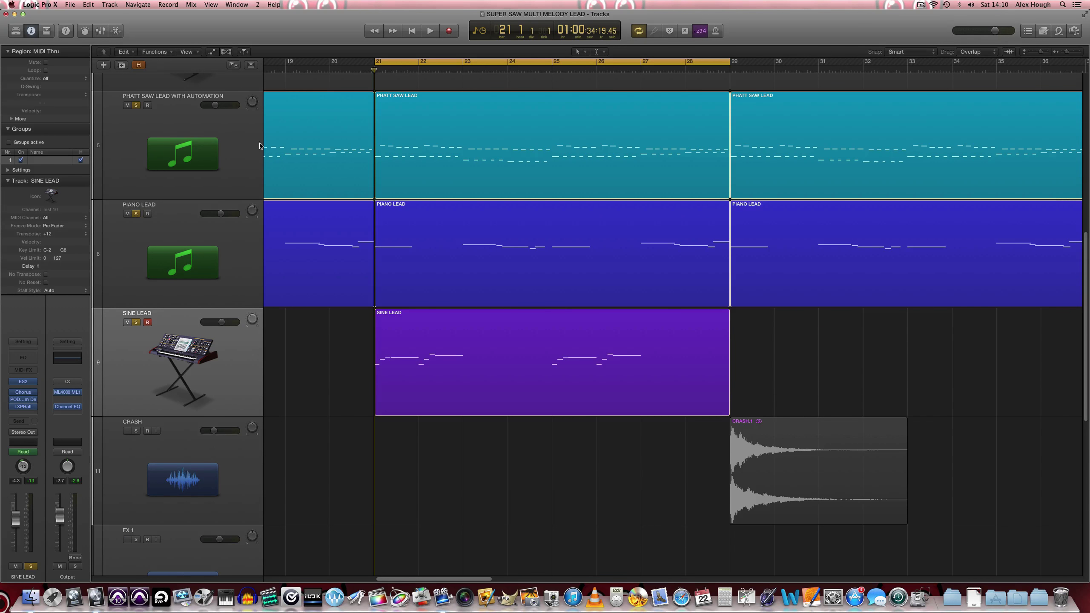
Step: Compare how the three leads' notes interlock, selecting the PHATT SAW, PIANO and SINE LEAD regions at bar 21 together
{"action": "left_click", "coordinate": [443, 264]}
{"action": "left_click", "coordinate": [451, 364]}
{"action": "left_click", "coordinate": [470, 258]}
{"action": "left_click", "coordinate": [461, 148]}
{"action": "left_click", "coordinate": [505, 253]}
{"action": "left_click", "coordinate": [427, 354]}
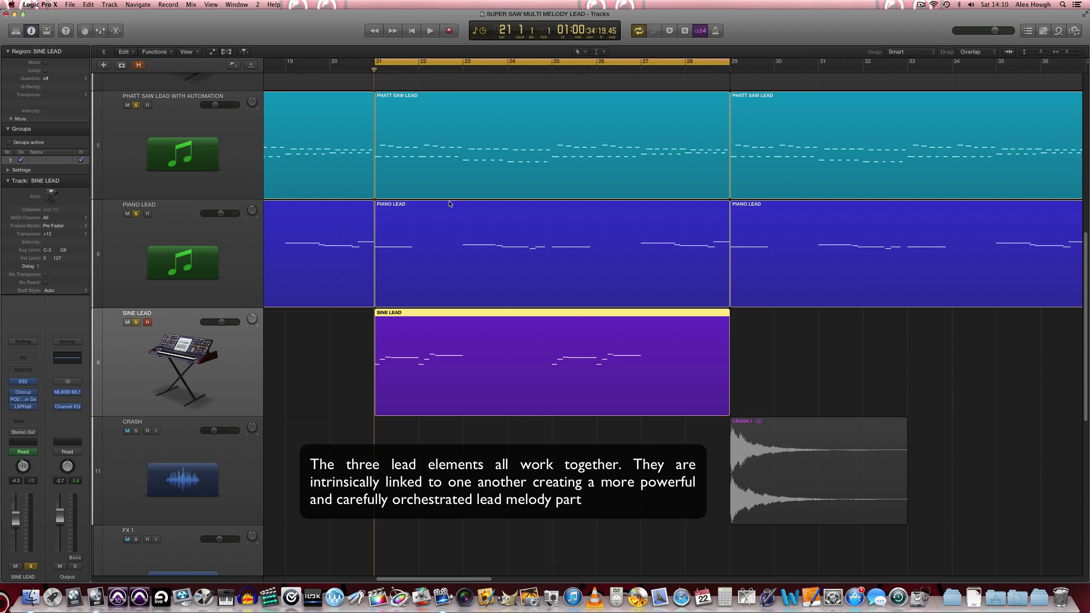
{"action": "left_click", "coordinate": [565, 218]}
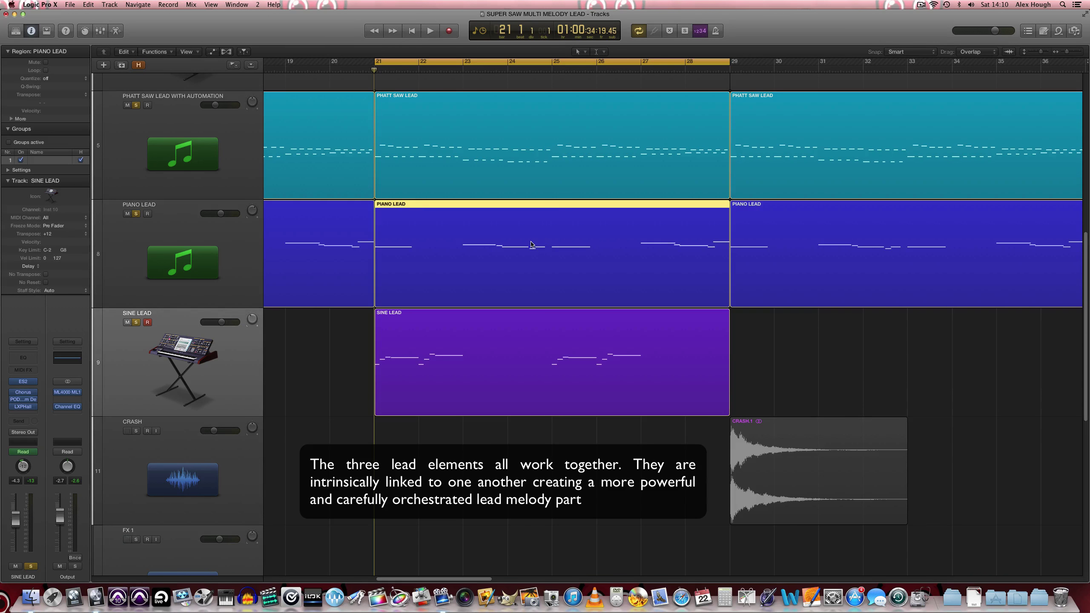
{"action": "left_click_drag", "start_coordinate": [494, 434], "coordinate": [495, 100]}
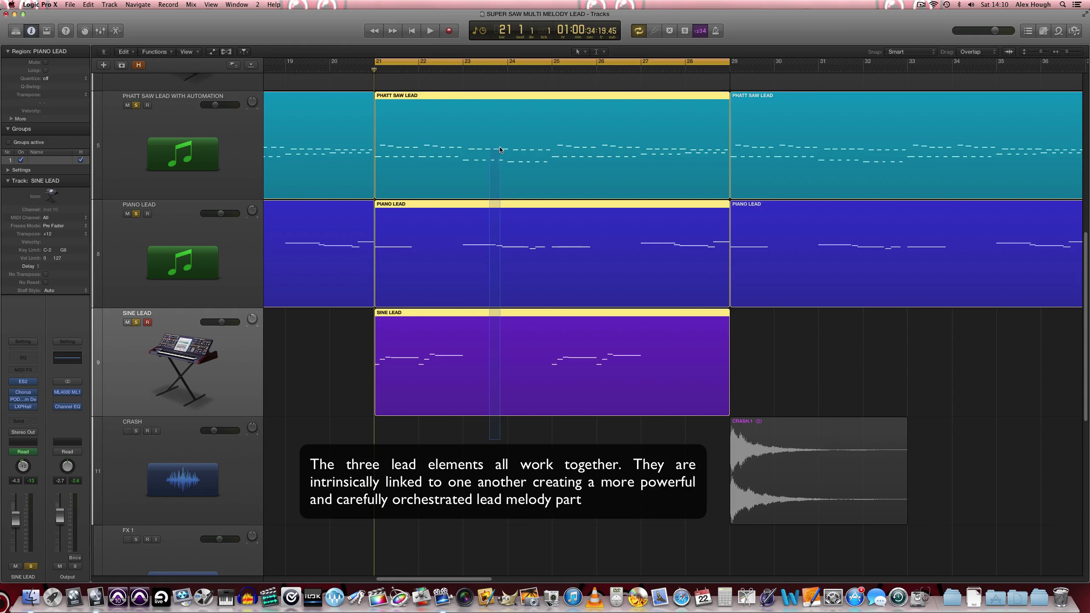
Step: Deselect the lead regions and audition the three soloed leads over the bar 21 to 29 cycle, selecting the SINE LEAD track during playback
{"action": "left_click_drag", "start_coordinate": [604, 150], "coordinate": [604, 151]}
{"action": "left_click", "coordinate": [540, 433]}
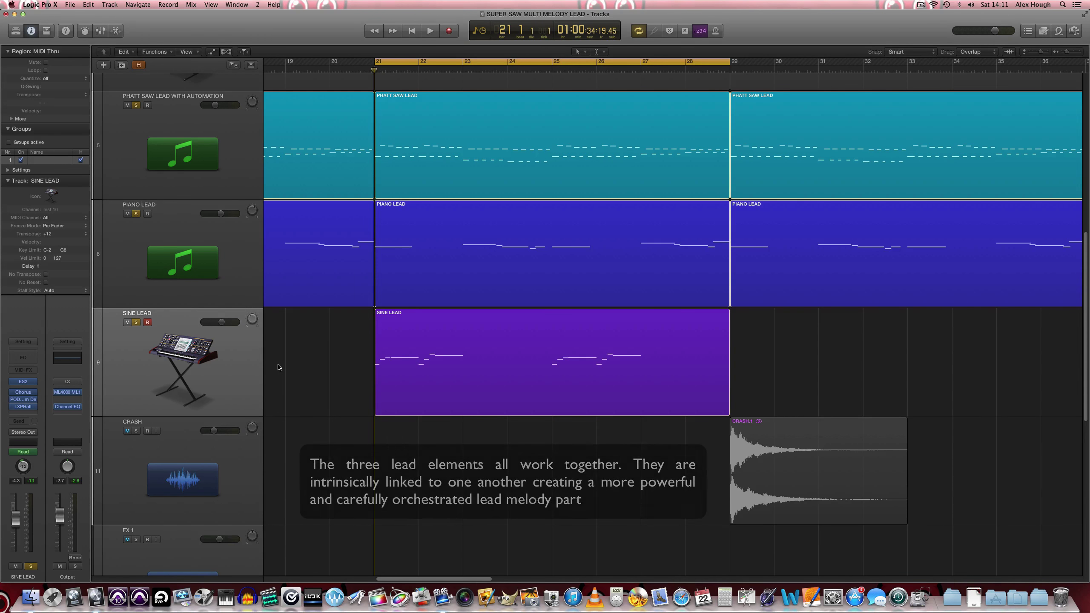
{"action": "key", "text": "space"}
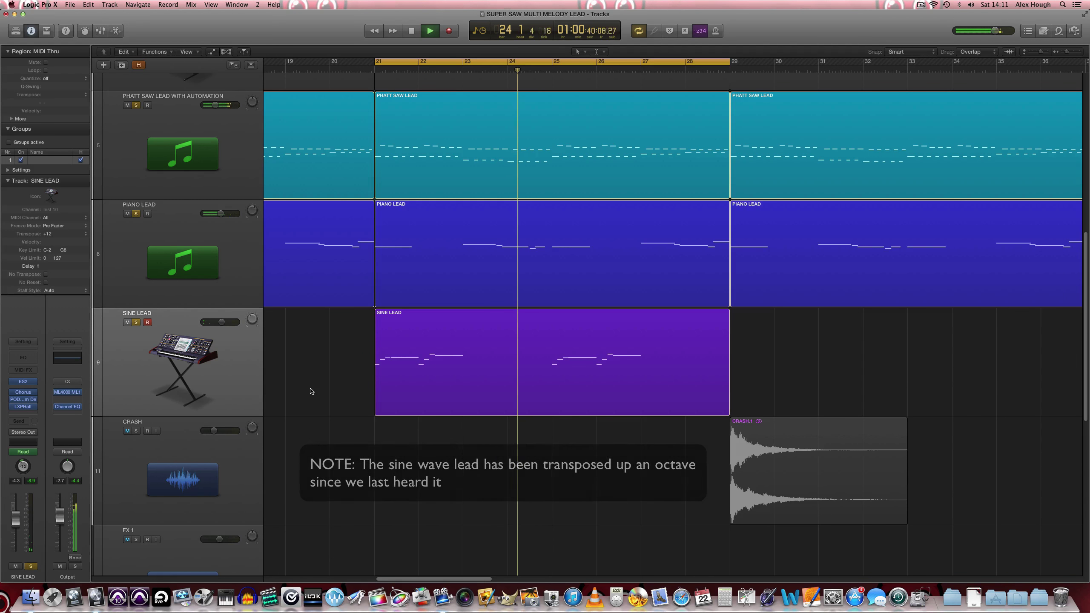
{"action": "left_click", "coordinate": [203, 378]}
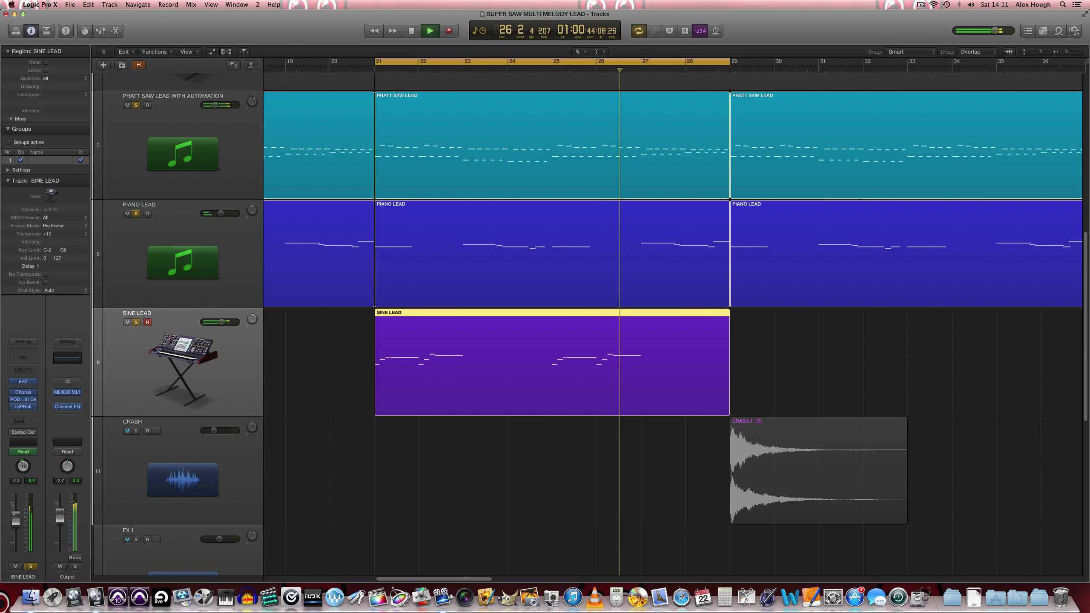
{"action": "left_click", "coordinate": [317, 446]}
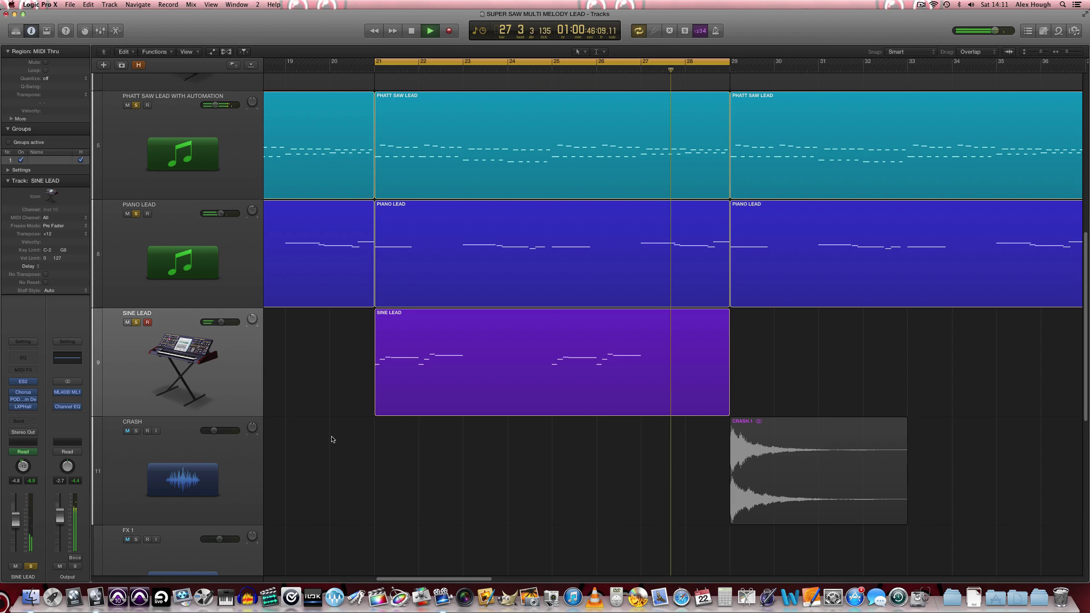
{"action": "scroll", "coordinate": [335, 439], "scroll_direction": "up", "scroll_amount": 1}
{"action": "key", "text": "space"}
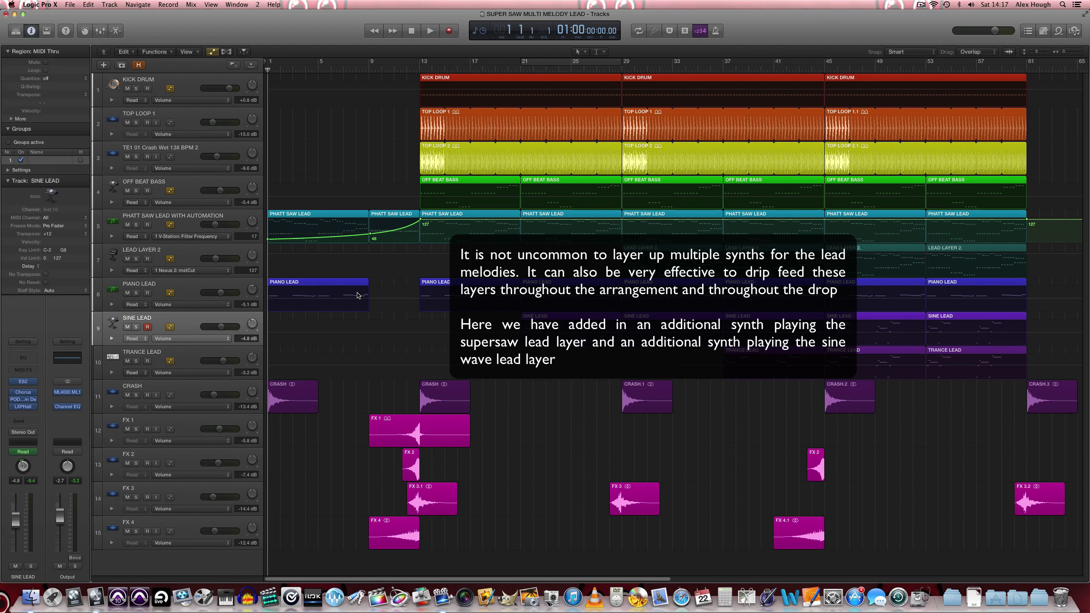
Step: Show the V-Station Amp Decay lane under PHATT SAW LEAD and turn off automation for LEAD LAYER 2, PIANO LEAD, SINE LEAD and TRANCE LEAD
{"action": "left_click", "coordinate": [112, 237]}
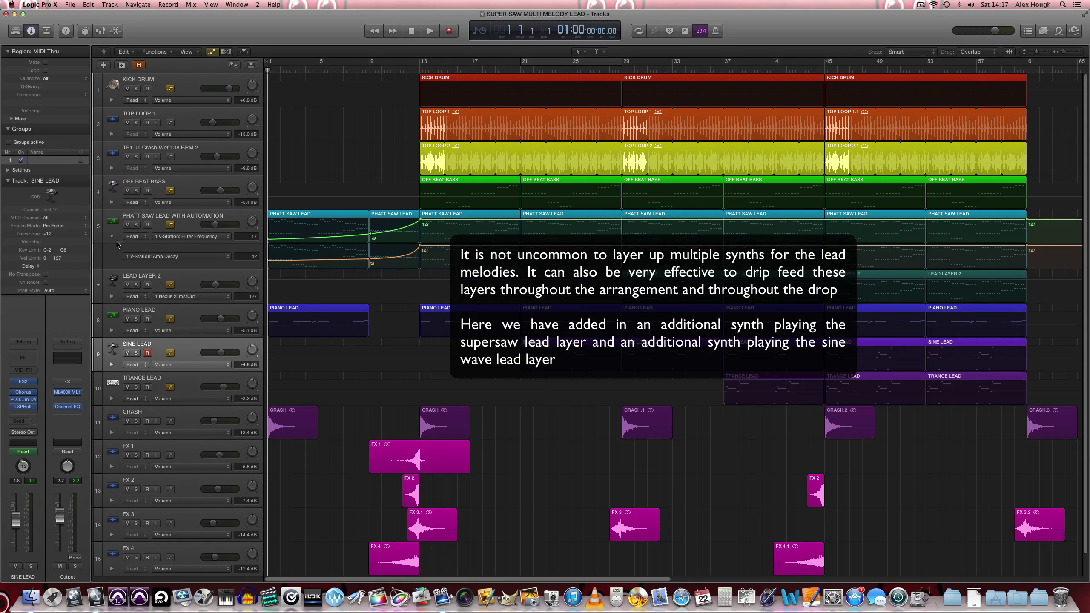
{"action": "left_click", "coordinate": [170, 285]}
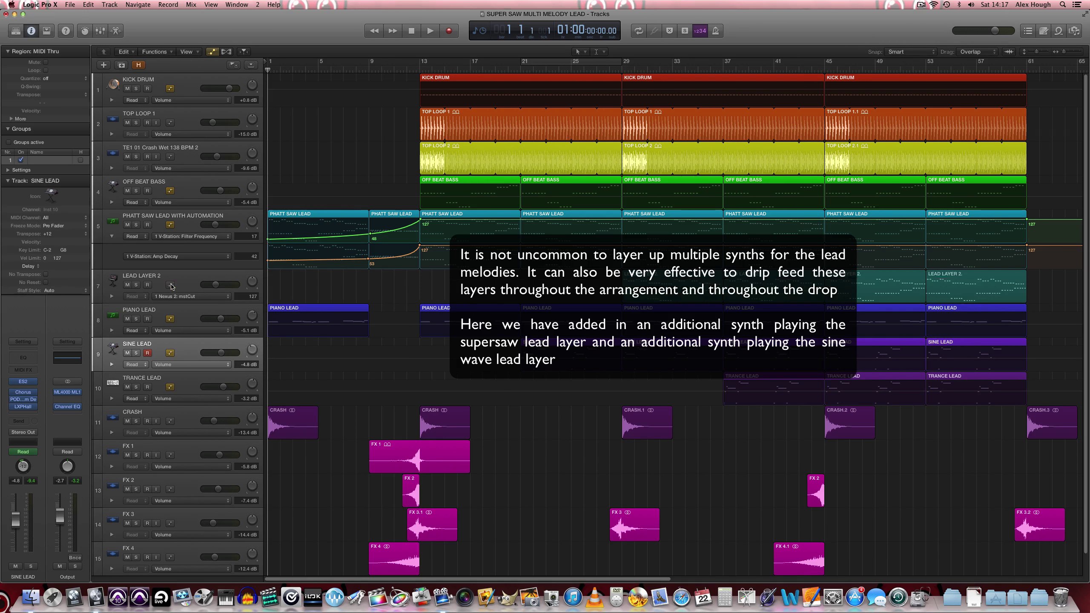
{"action": "left_click", "coordinate": [170, 319]}
{"action": "left_click", "coordinate": [170, 353]}
{"action": "left_click", "coordinate": [170, 387]}
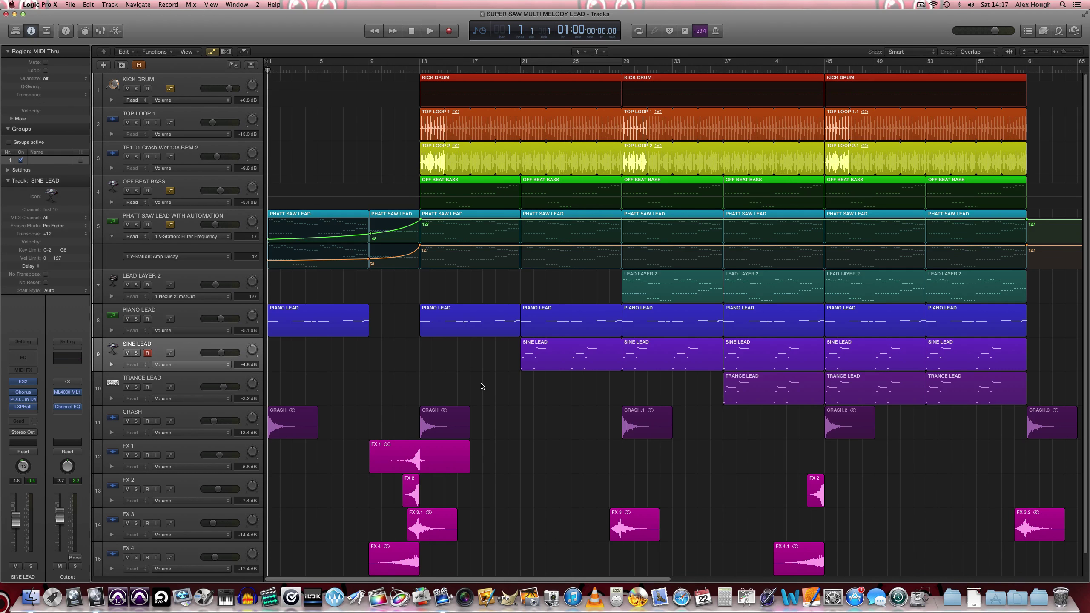
Step: Play the full arrangement from bar 1 to hear the added lead layers enter
{"action": "key", "text": "space"}
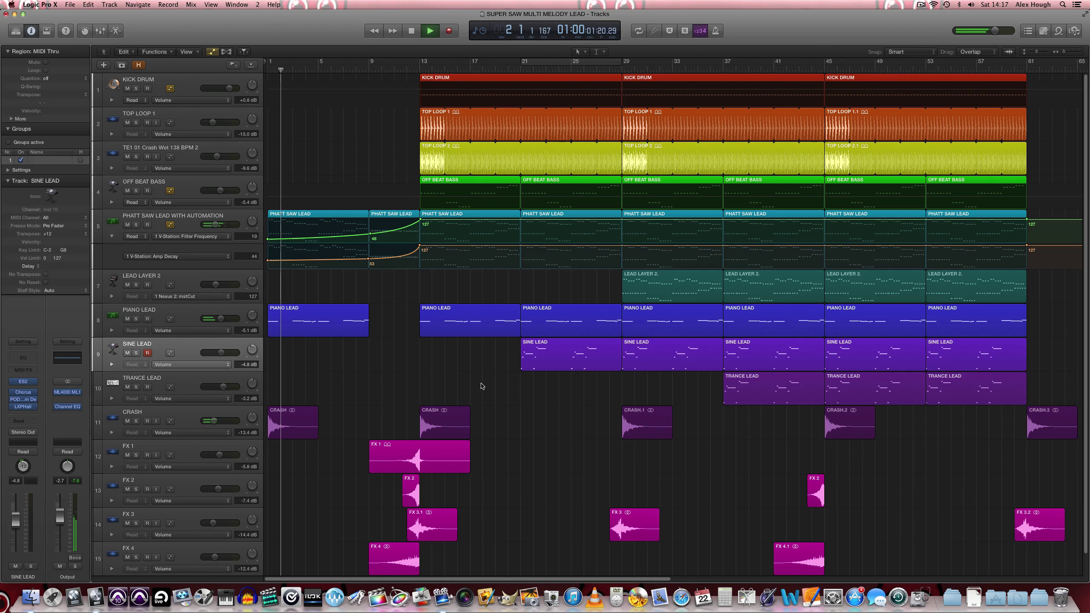